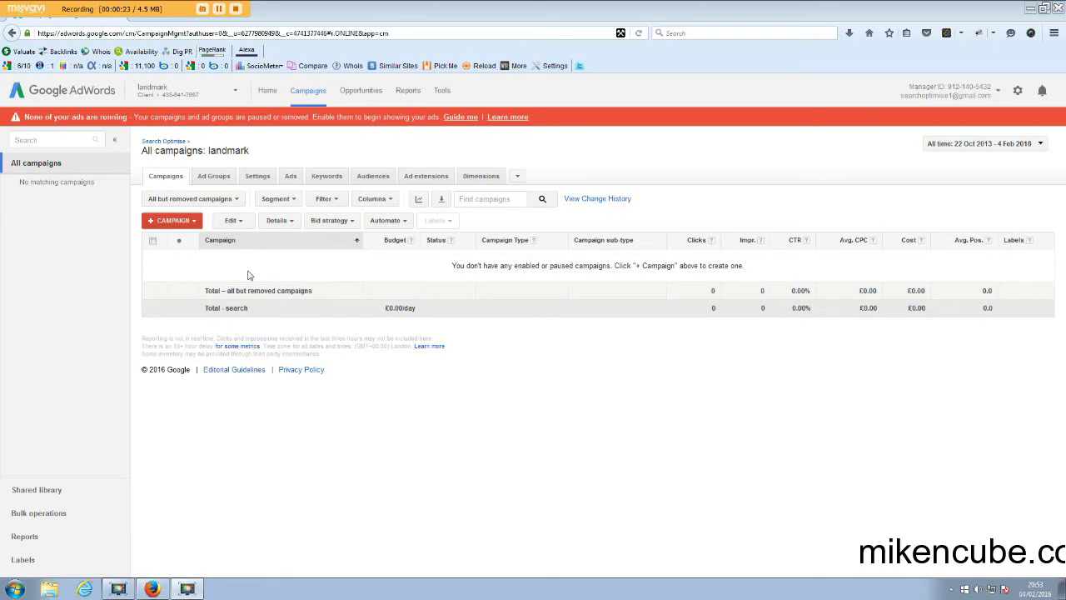
Start creating a new campaign of the Search Network only type
click(192, 222)
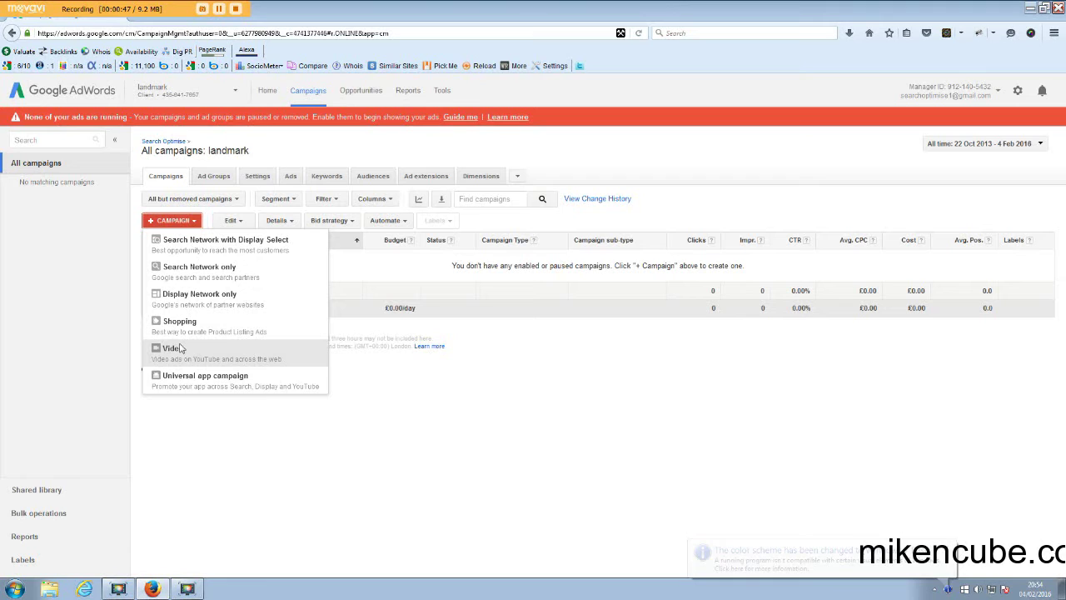
click(246, 333)
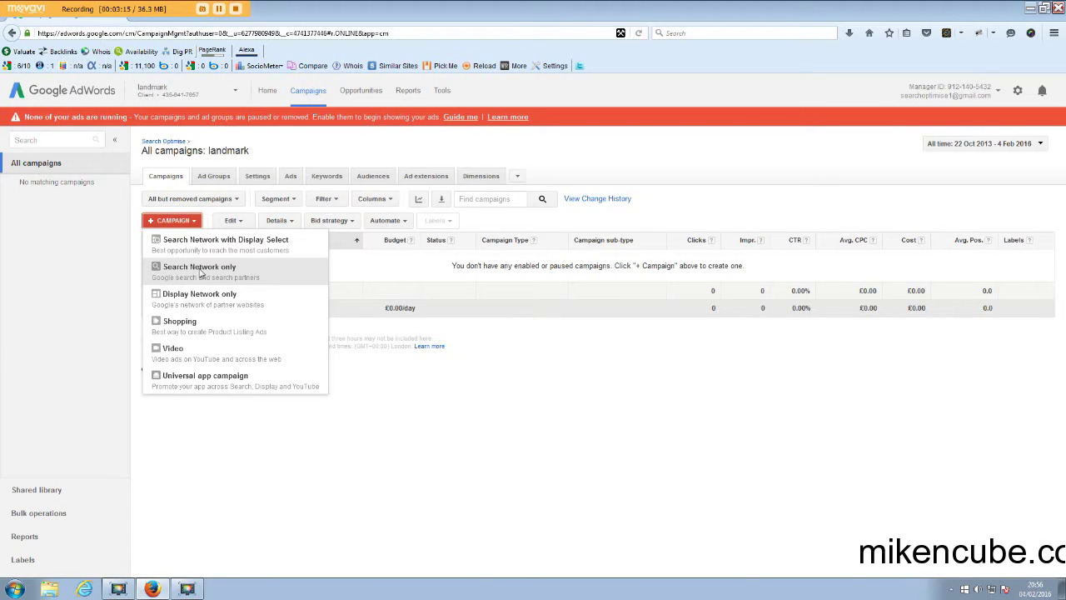
click(197, 266)
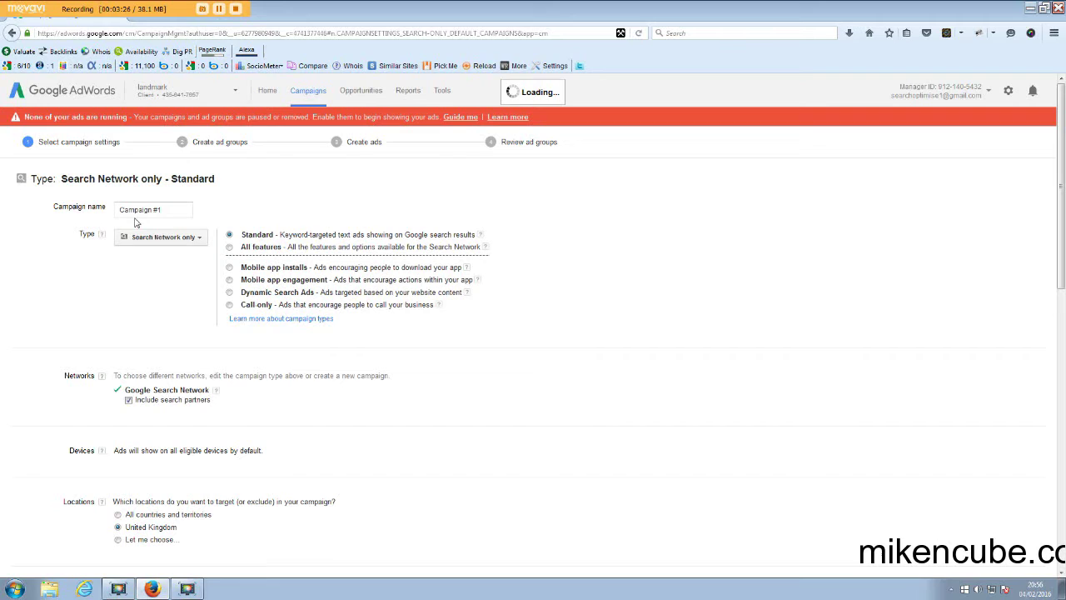
Name the campaign "Landmark properties" and look over the available campaign types, keeping Search Network only
click(171, 208)
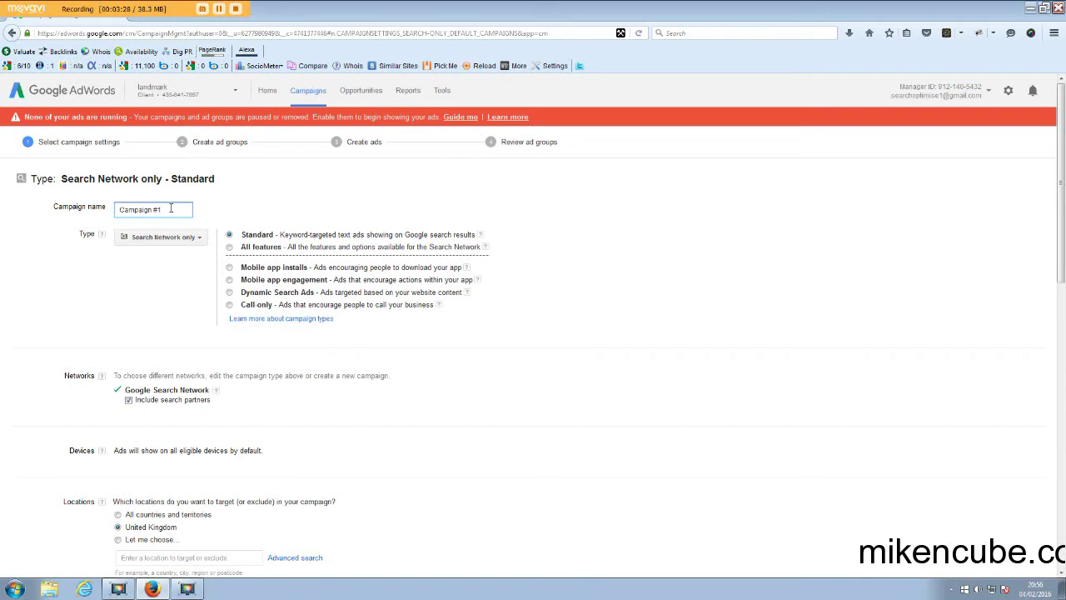
triple_click(169, 208)
text(Landmark properties)
click(198, 240)
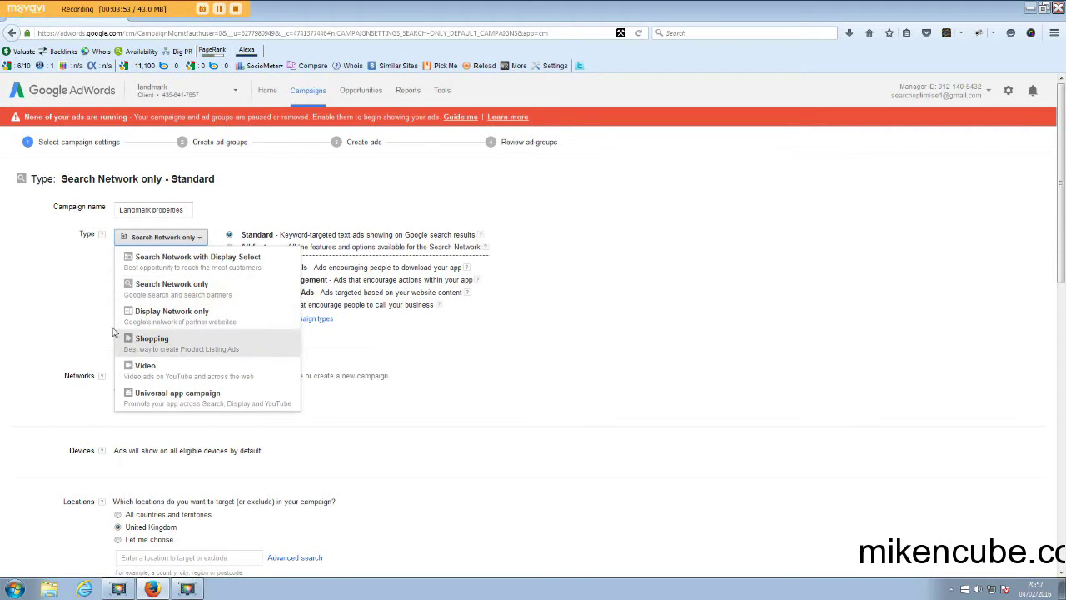
click(81, 304)
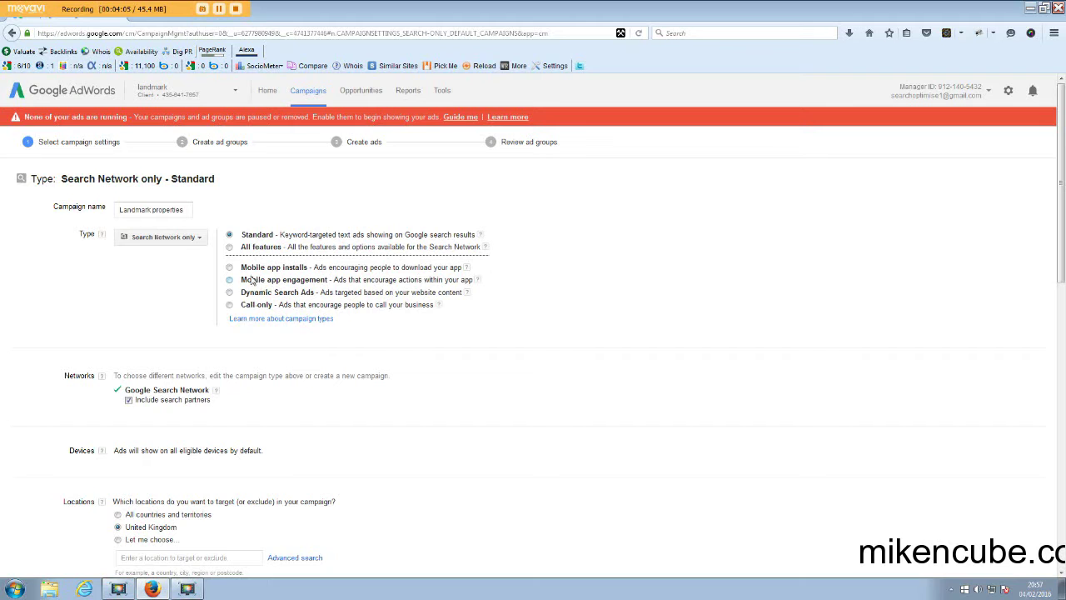
Switch the campaign subtype to All features, accepting the loss of changes, and look over its settings down to ad scheduling
click(229, 248)
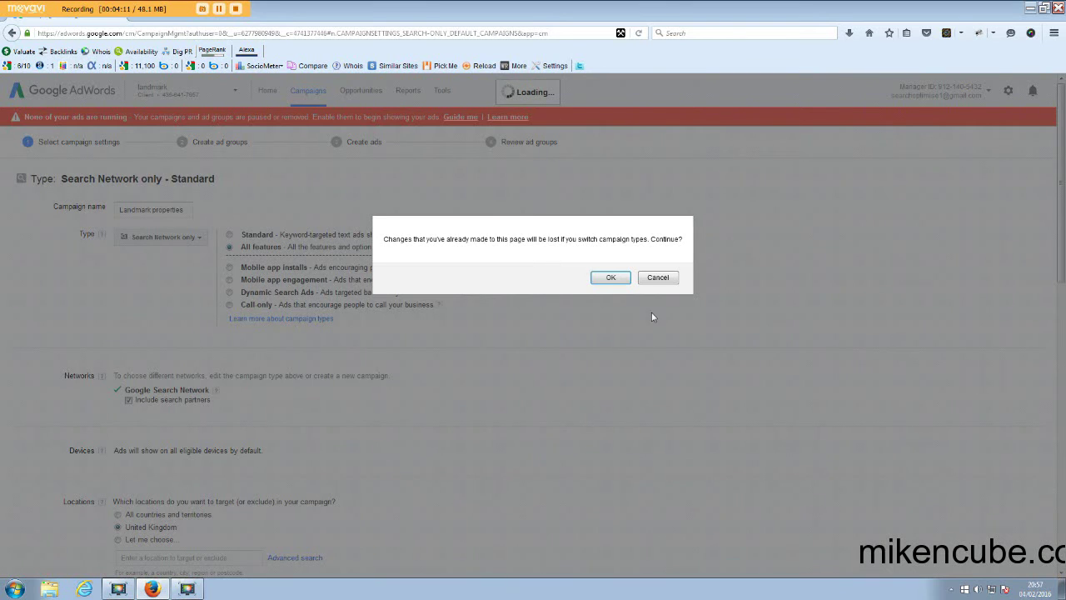
click(611, 280)
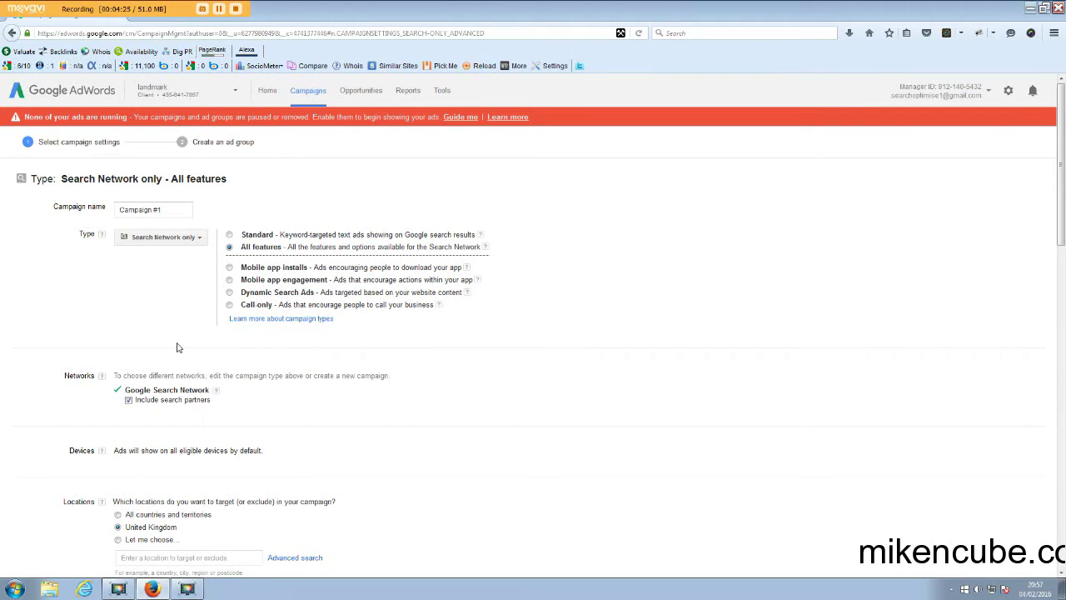
scroll(175, 341, down, 6)
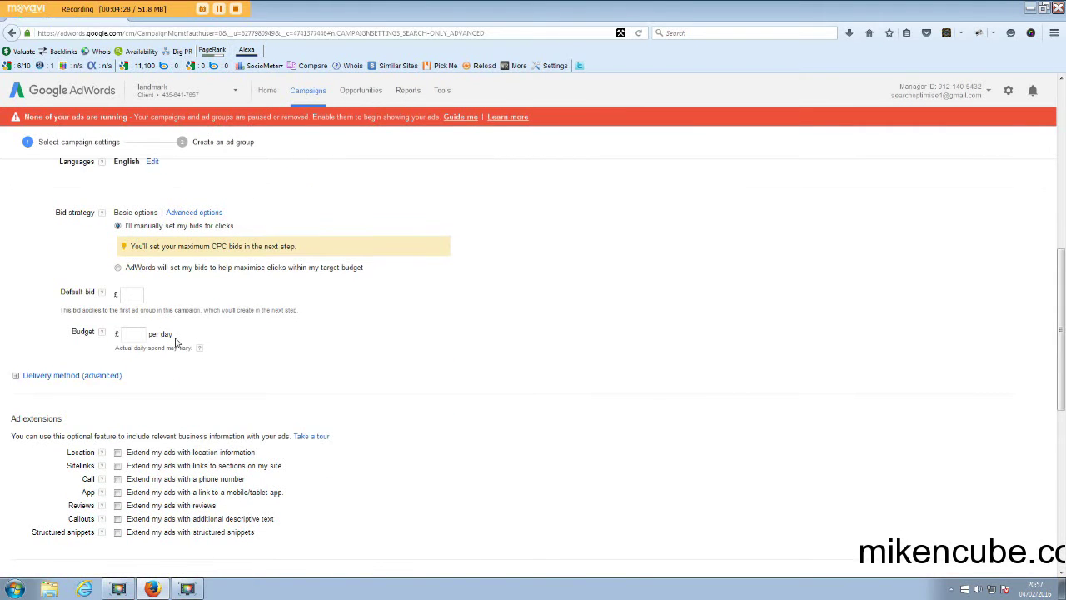
scroll(175, 341, down, 4)
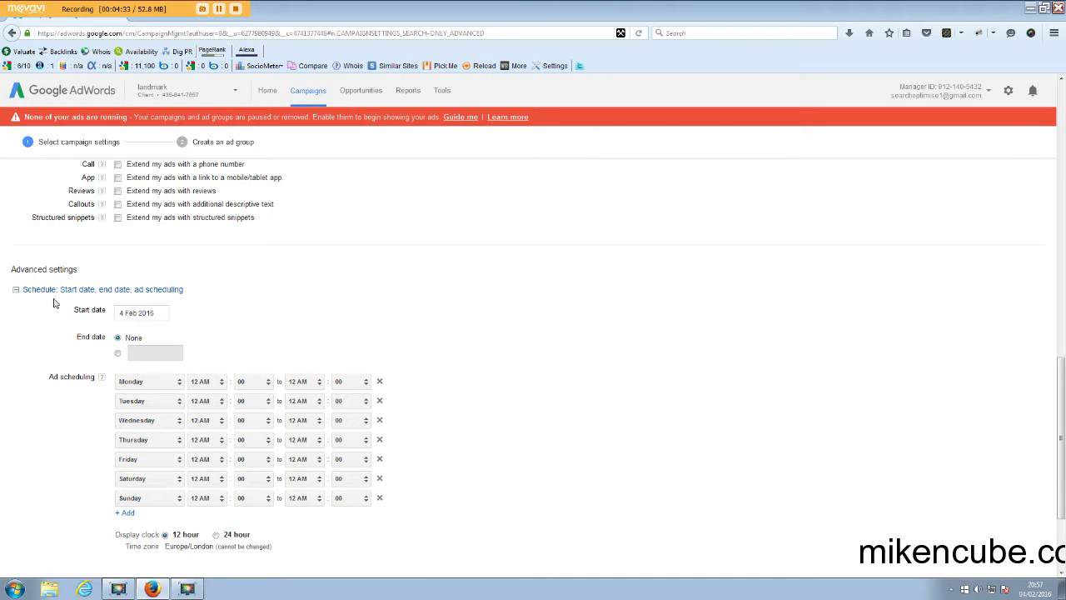
scroll(75, 355, up, 3)
scroll(75, 355, up, 1)
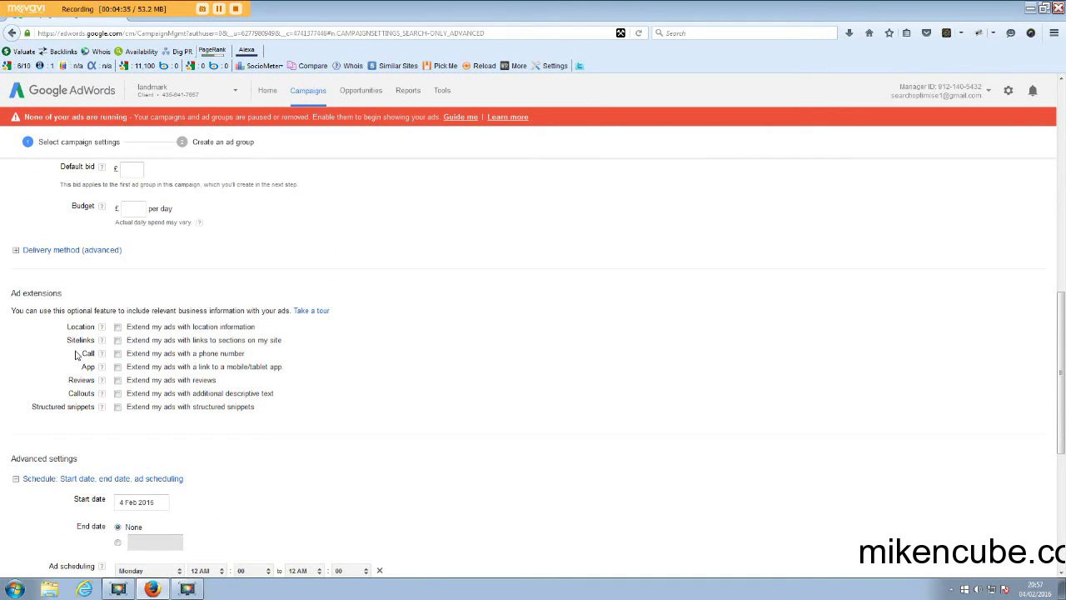
scroll(76, 341, up, 3)
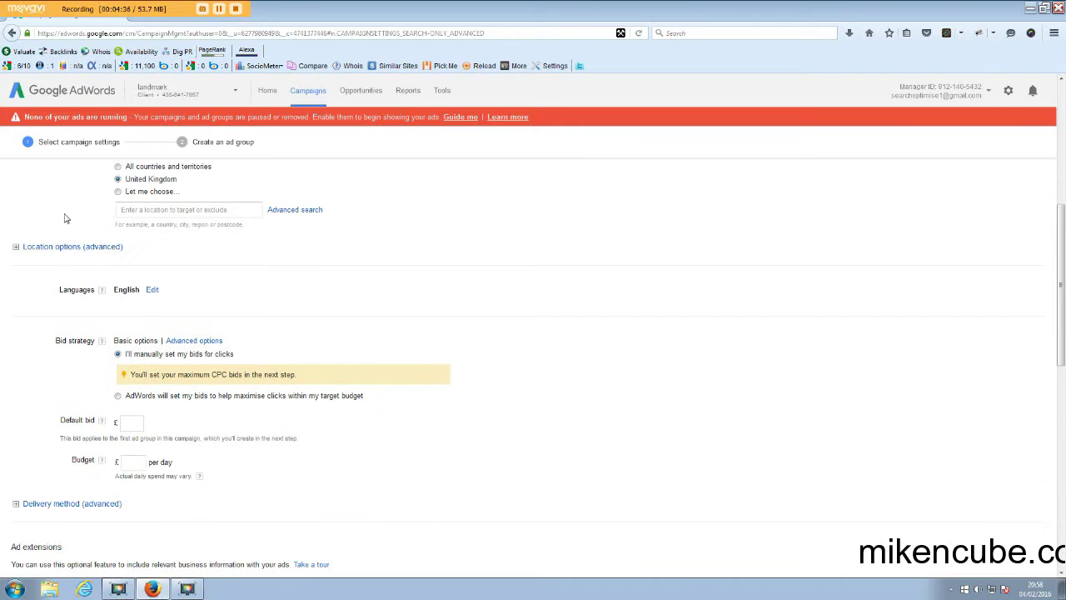
scroll(105, 336, up, 3)
scroll(105, 337, up, 3)
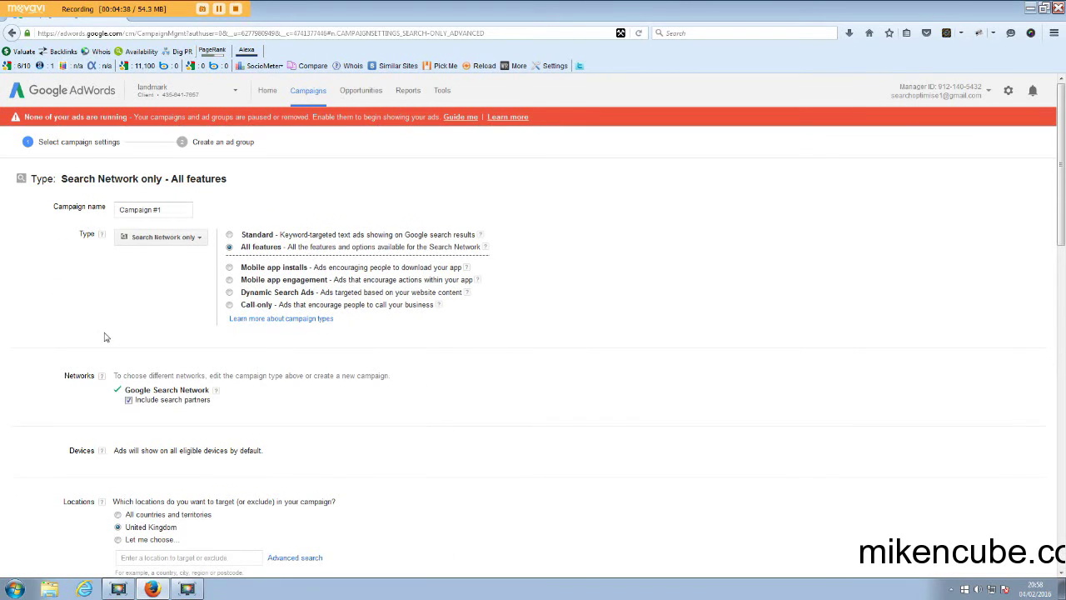
Switch the campaign subtype back to Standard, accepting the loss of changes, and look over its bidding and ad extension settings
click(230, 236)
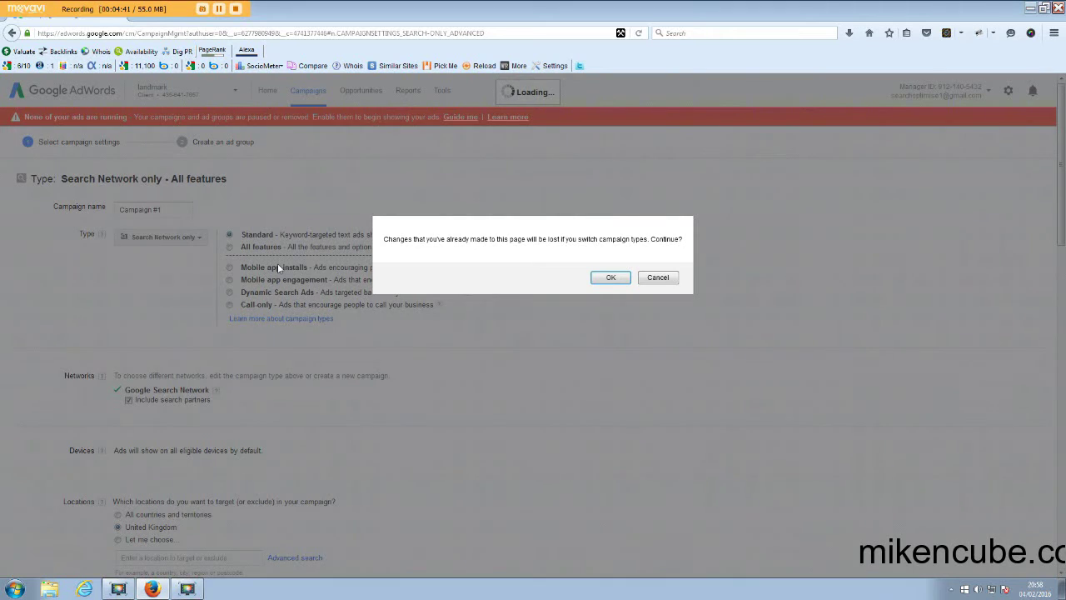
click(610, 279)
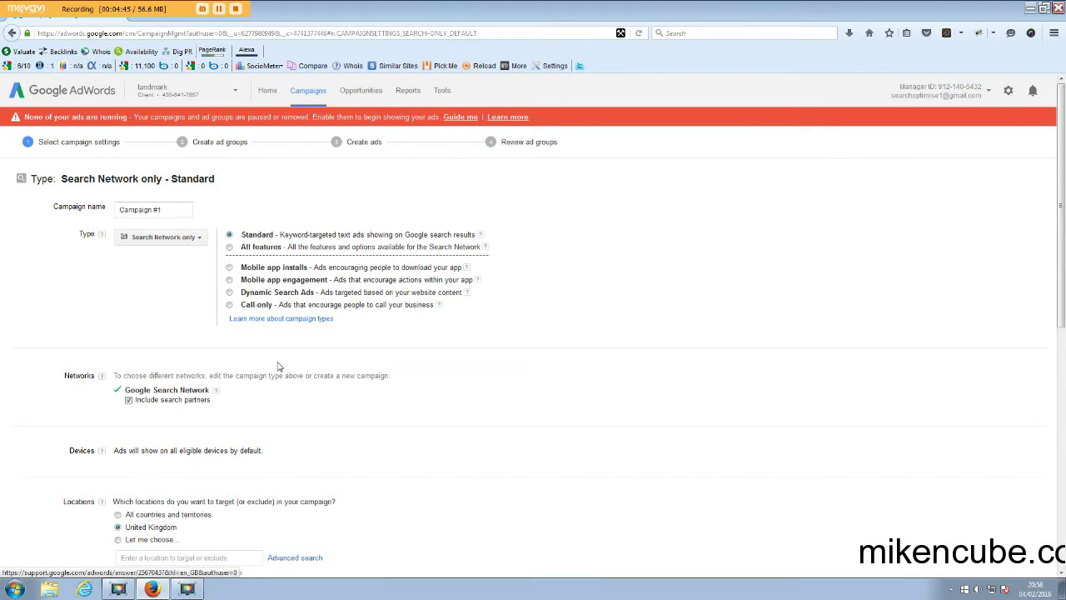
scroll(279, 366, down, 3)
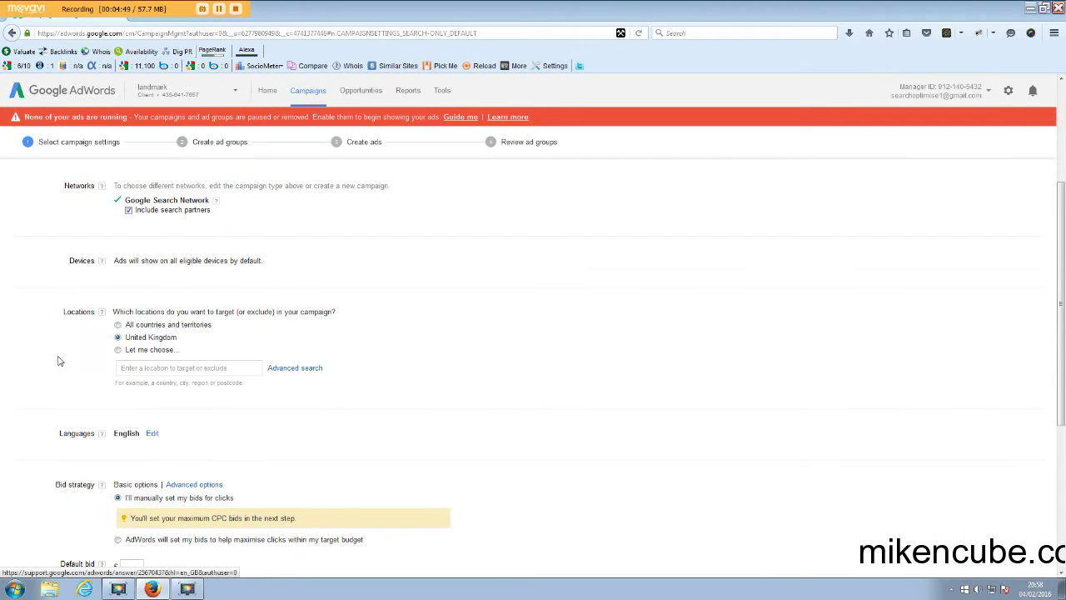
scroll(95, 380, down, 4)
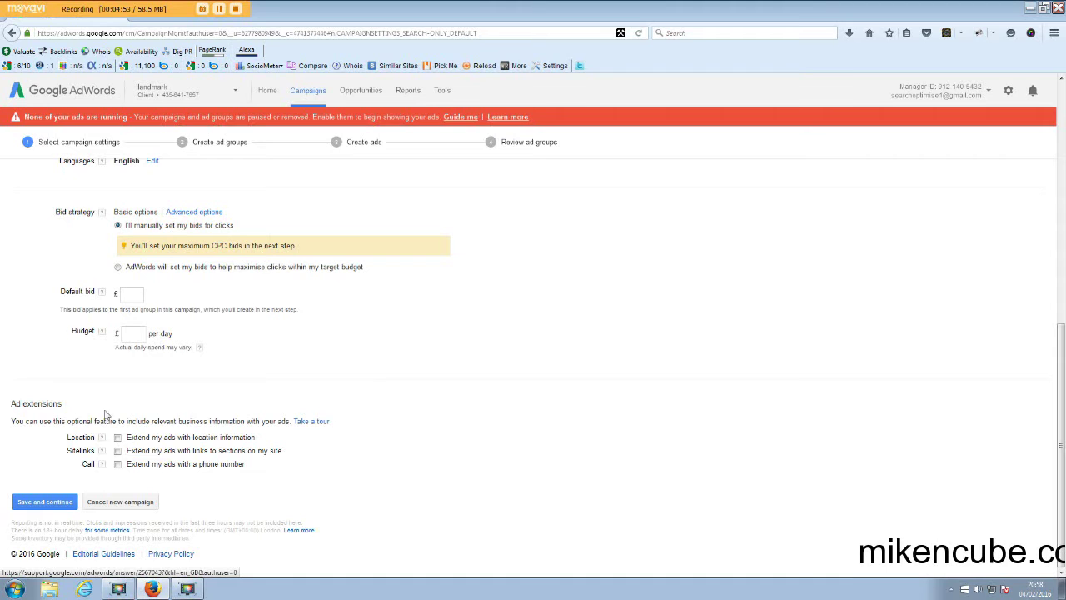
scroll(119, 385, up, 2)
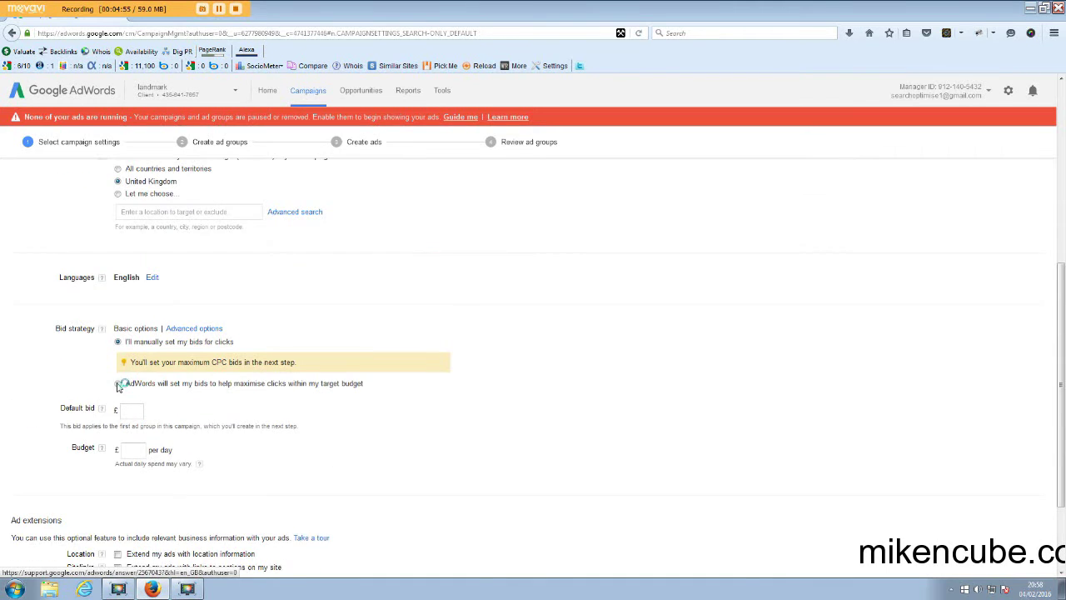
scroll(121, 384, up, 3)
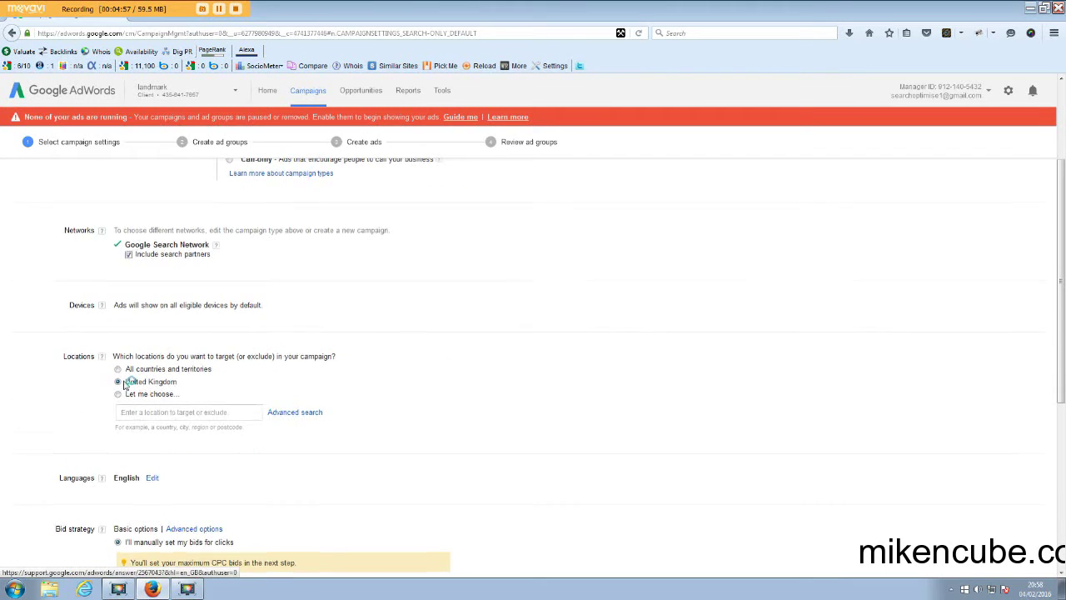
scroll(123, 383, up, 2)
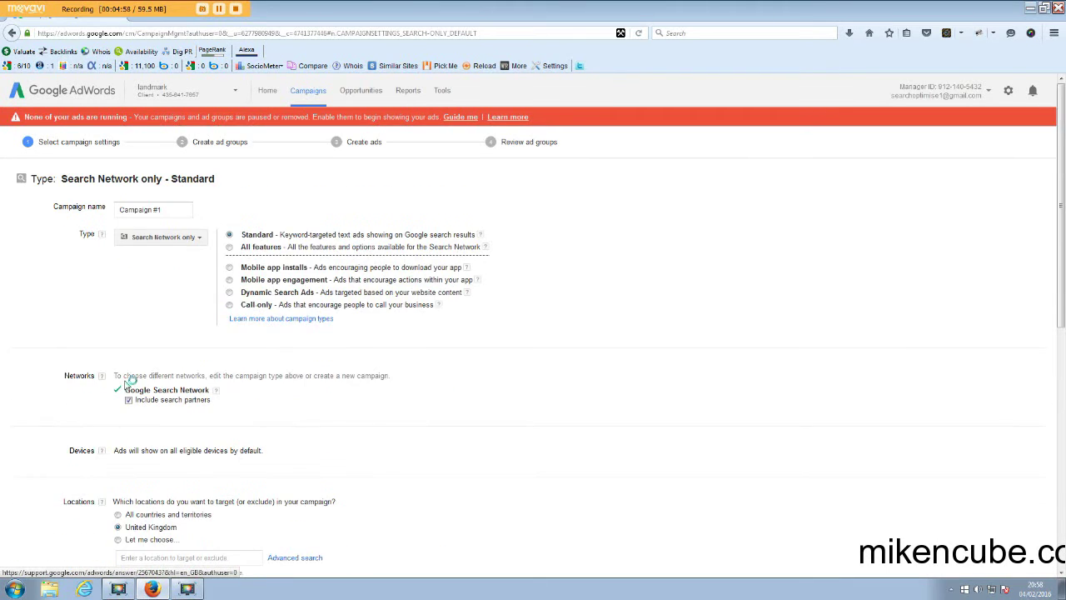
Set the campaign subtype to All features and the targeted locations to "Let me choose"
click(230, 249)
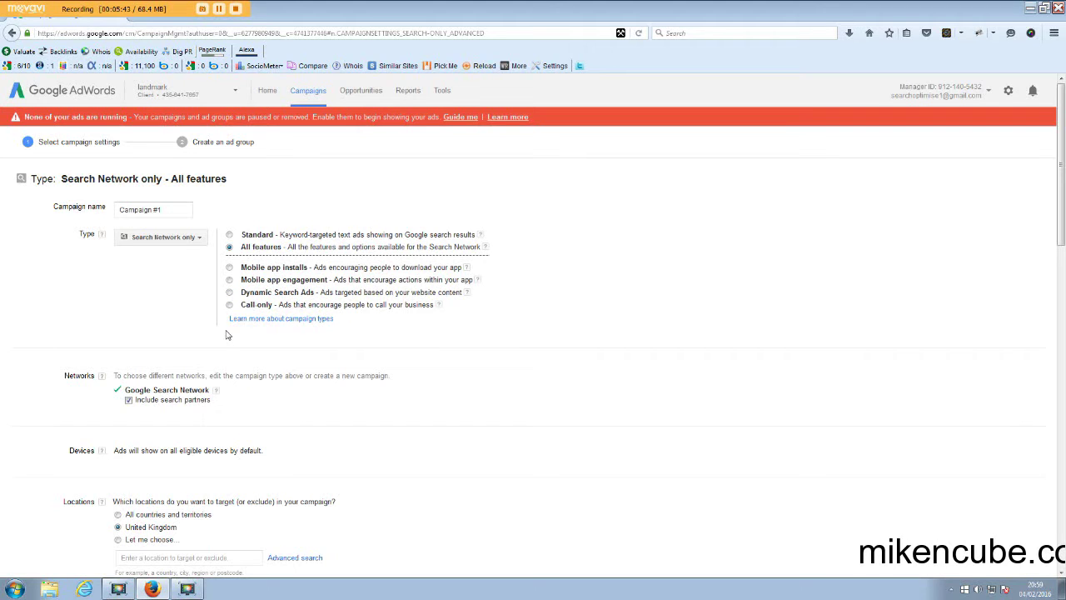
scroll(230, 328, down, 1)
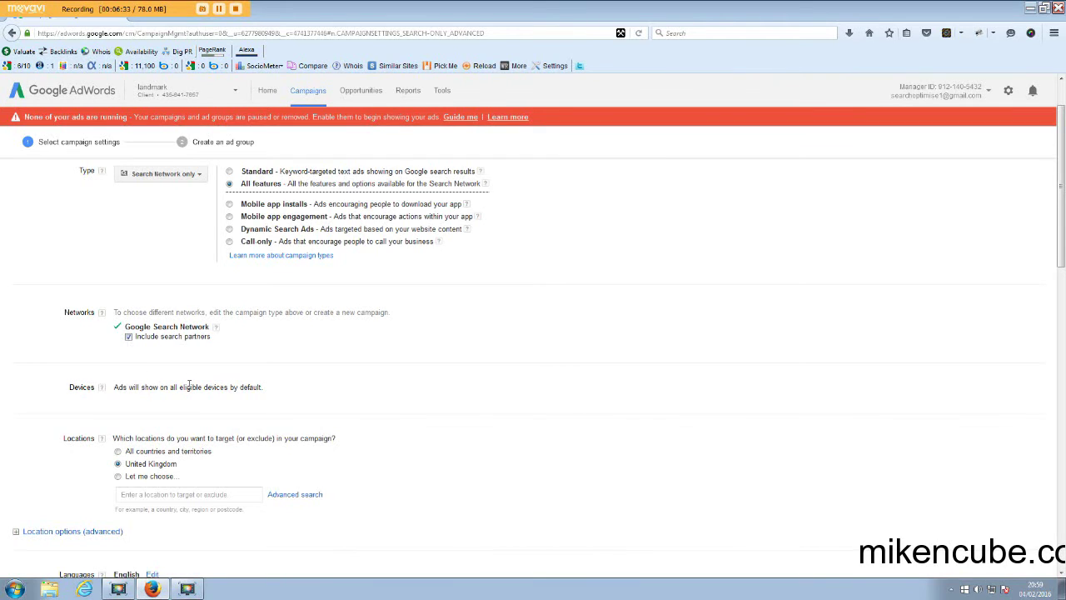
scroll(189, 384, down, 3)
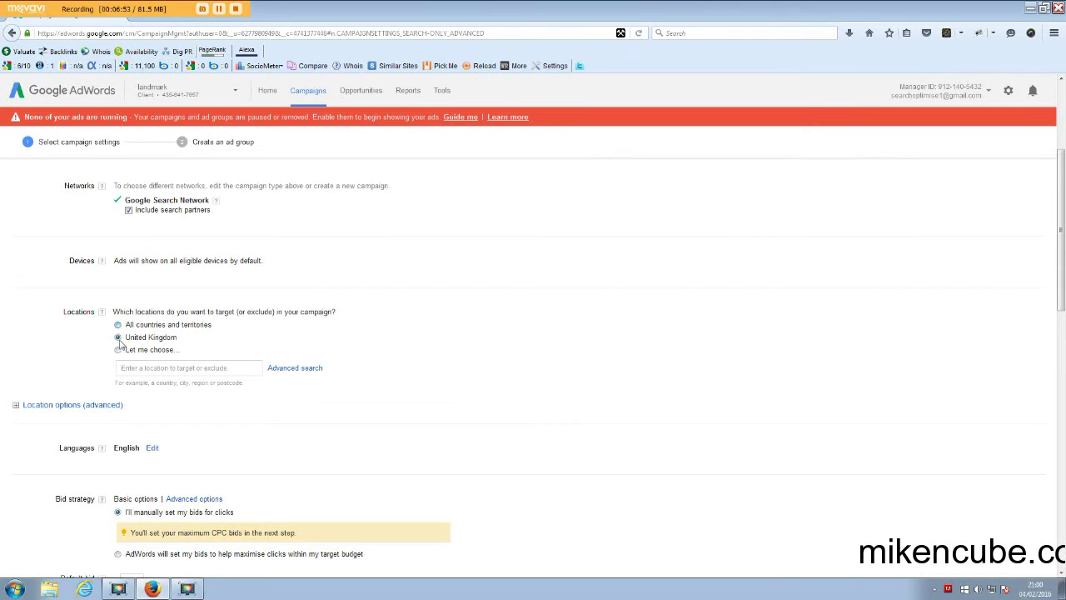
click(118, 324)
click(118, 351)
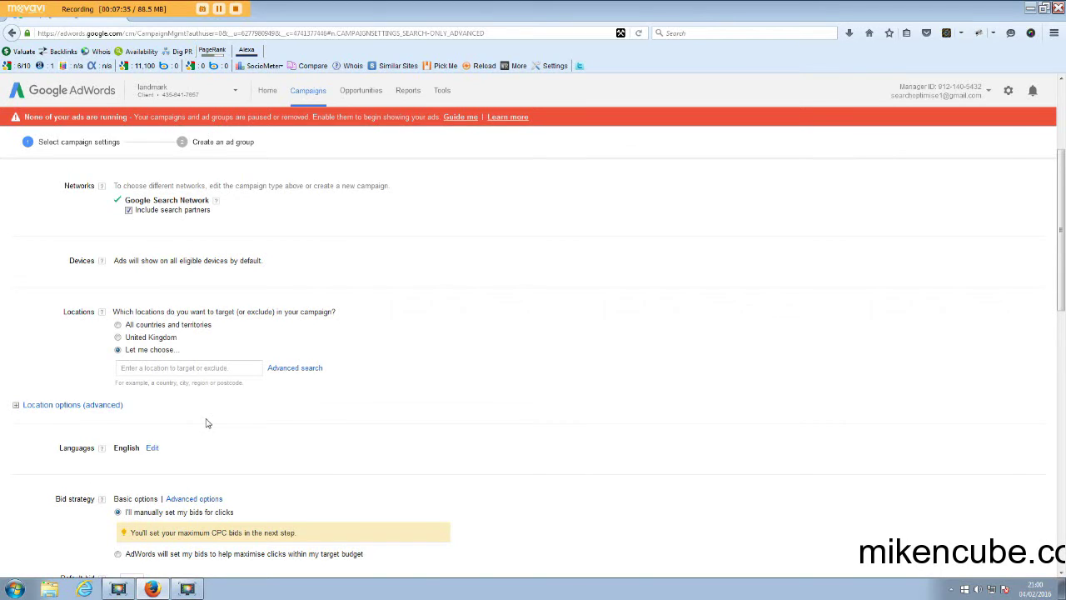
In the advanced location options, keep the recommended target setting and set the exclusion to "People in my excluded location"
scroll(210, 426, down, 3)
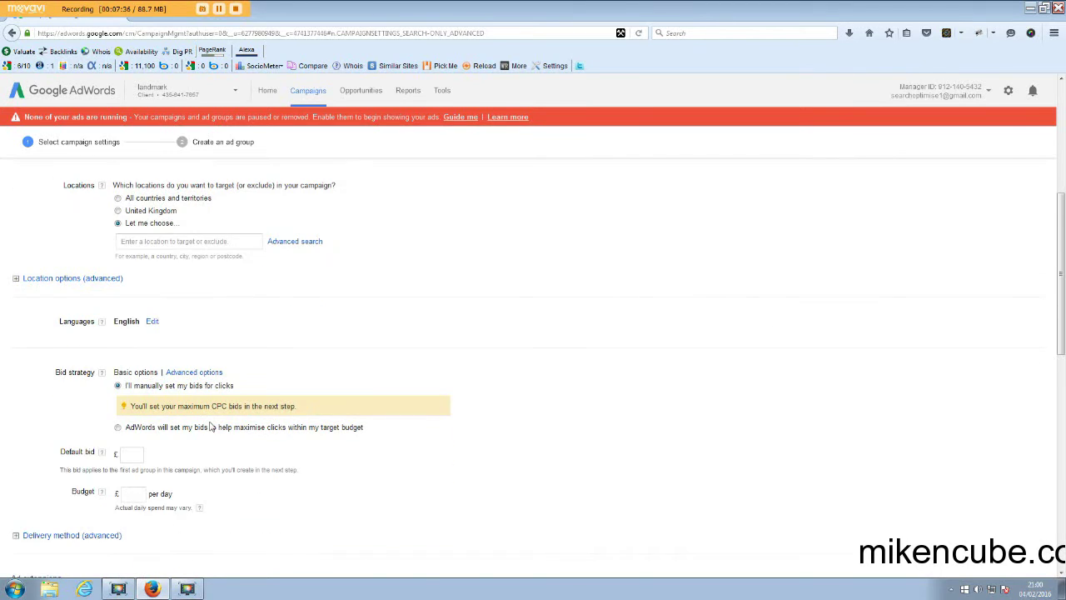
click(93, 284)
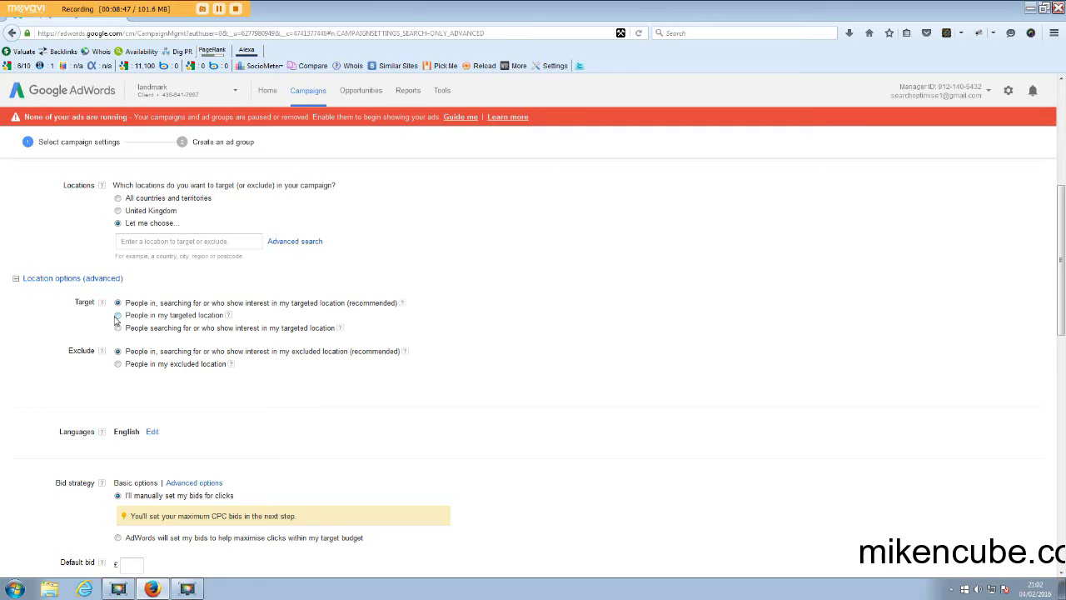
click(118, 316)
click(119, 304)
Try the basic bid strategy where AdWords sets the bids, and return to manually set bids for clicks
scroll(108, 404, down, 3)
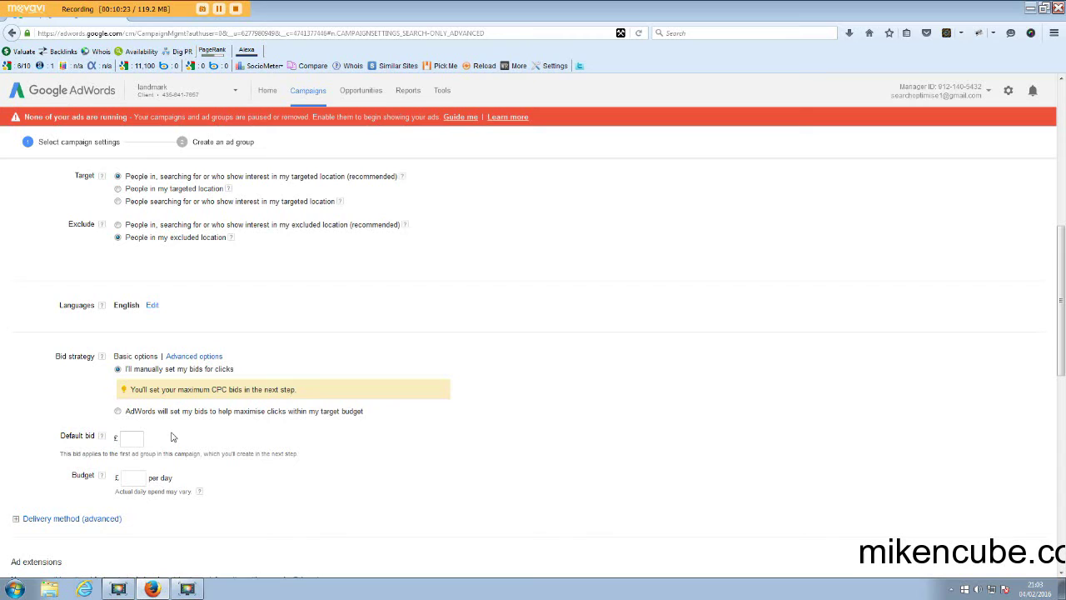
click(117, 411)
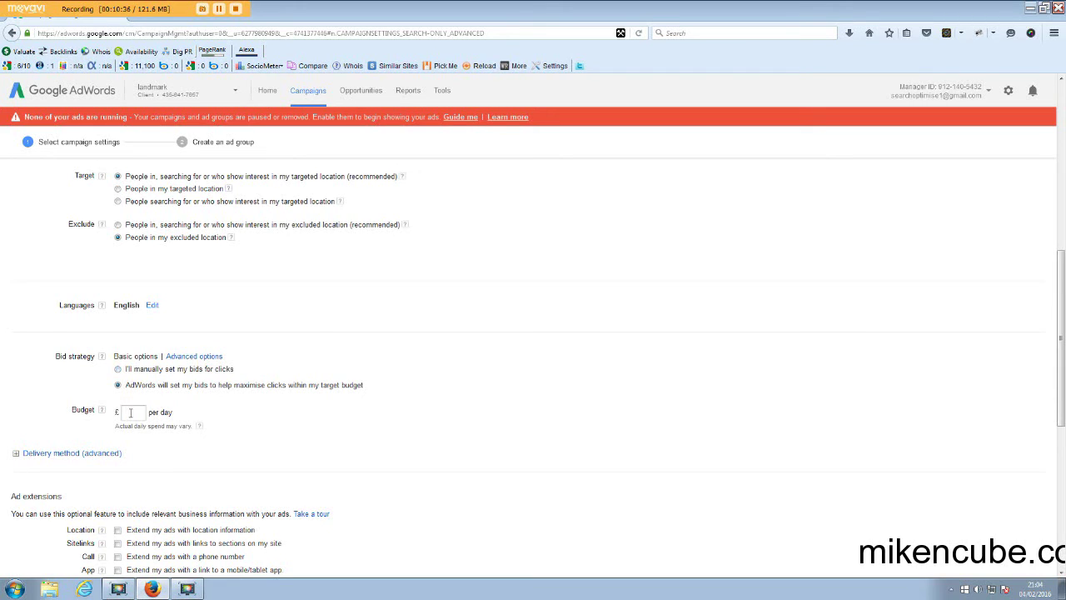
click(118, 370)
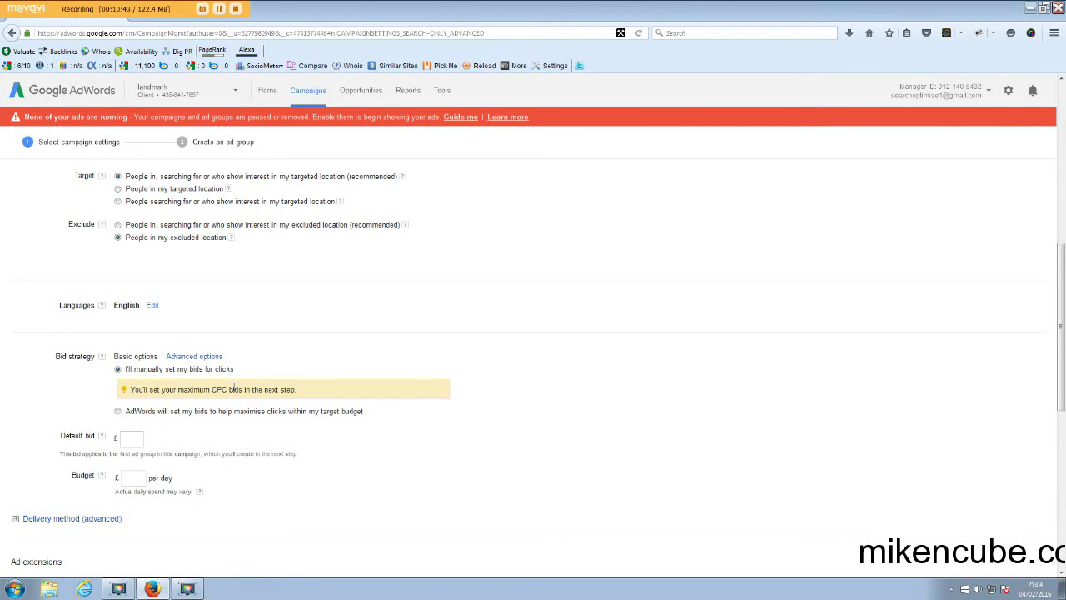
Show the advanced bid strategy options, set the budget to £10 per day and choose manually set bids for clicks
click(181, 356)
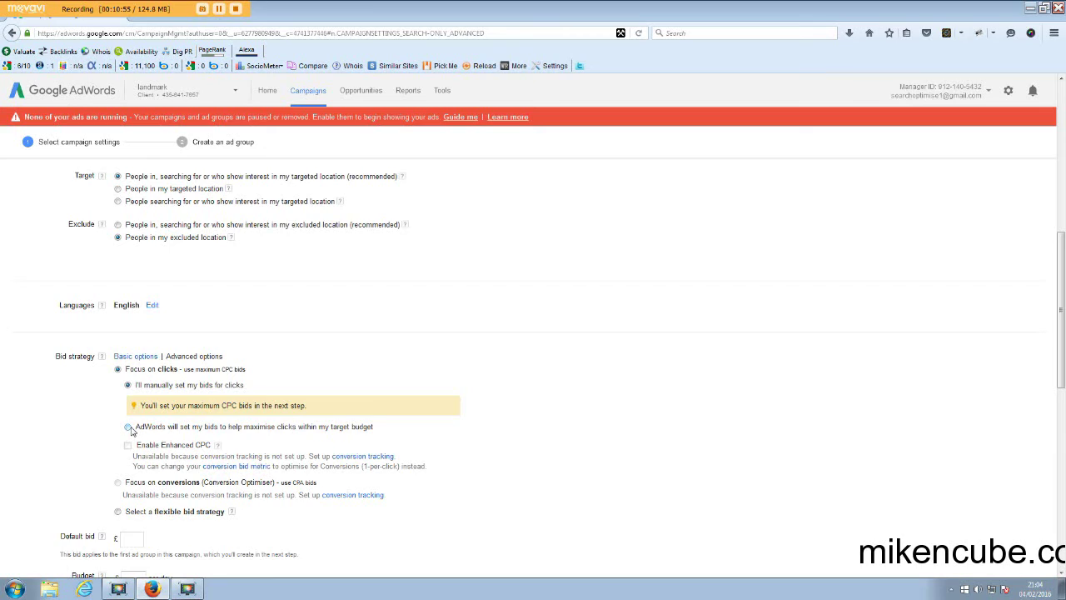
click(128, 427)
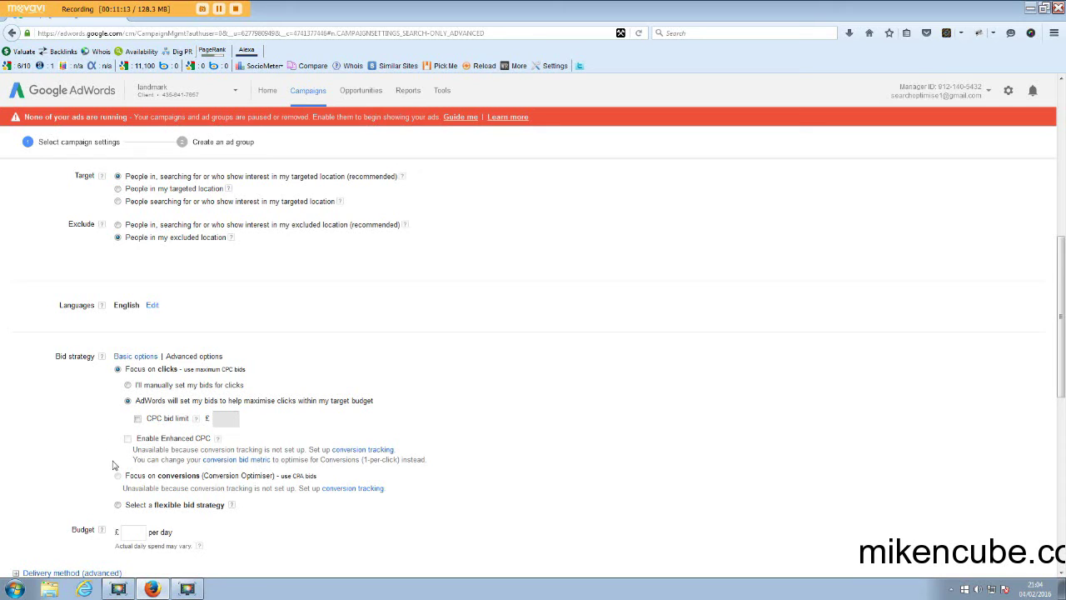
scroll(110, 456, down, 2)
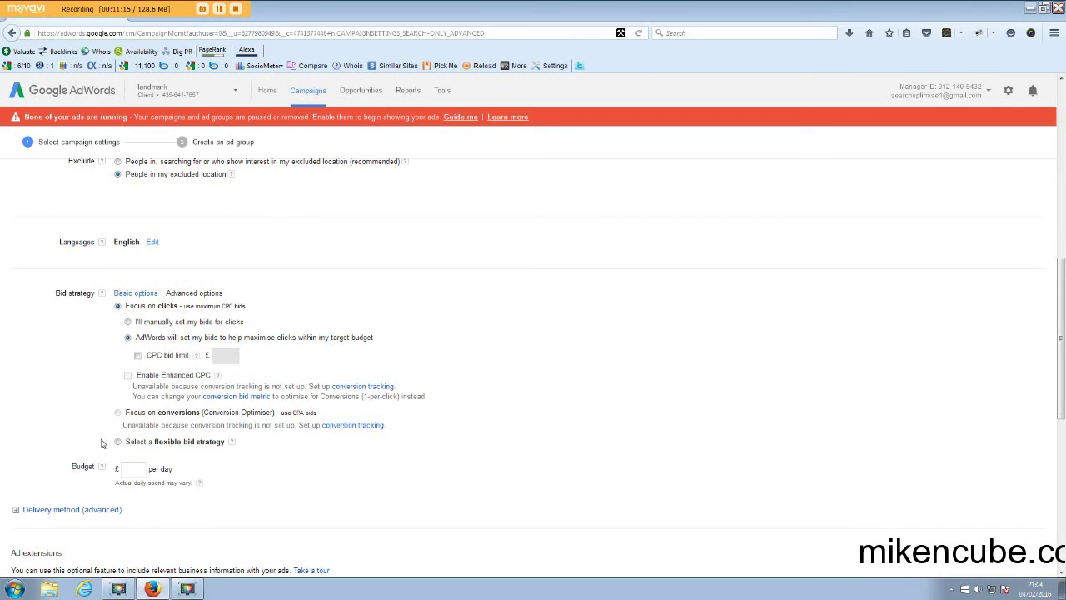
click(133, 470)
click(128, 322)
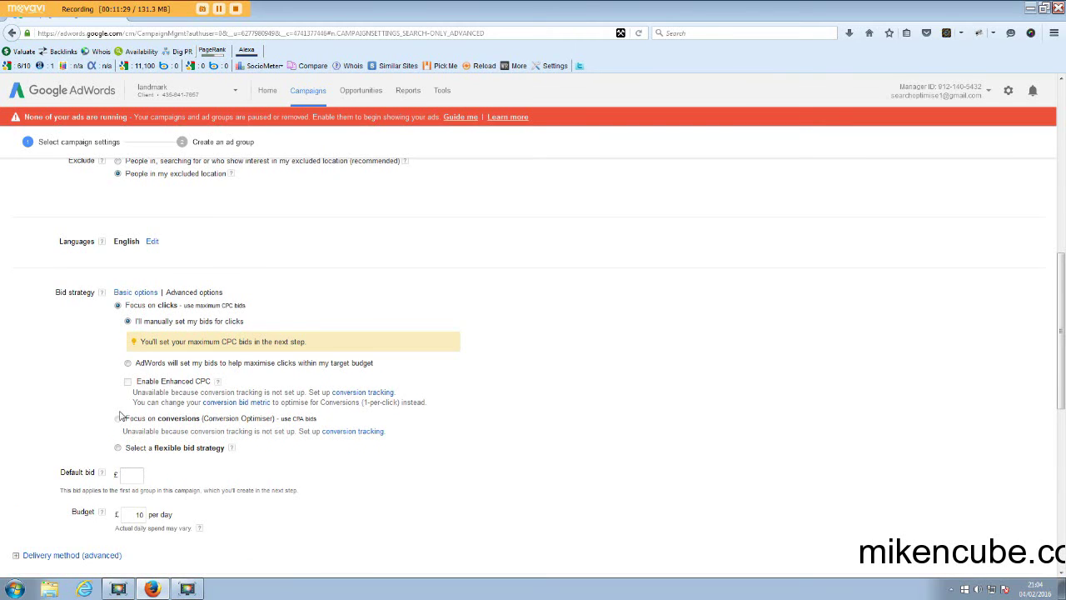
Expand the advanced delivery method settings to view the Standard and Accelerated options
scroll(121, 415, down, 3)
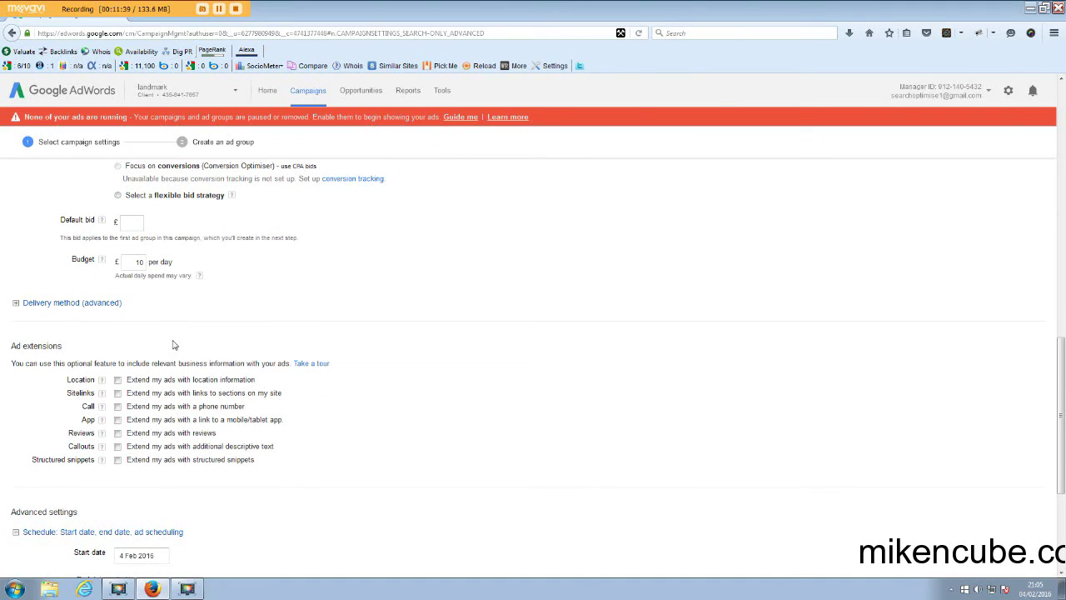
click(69, 306)
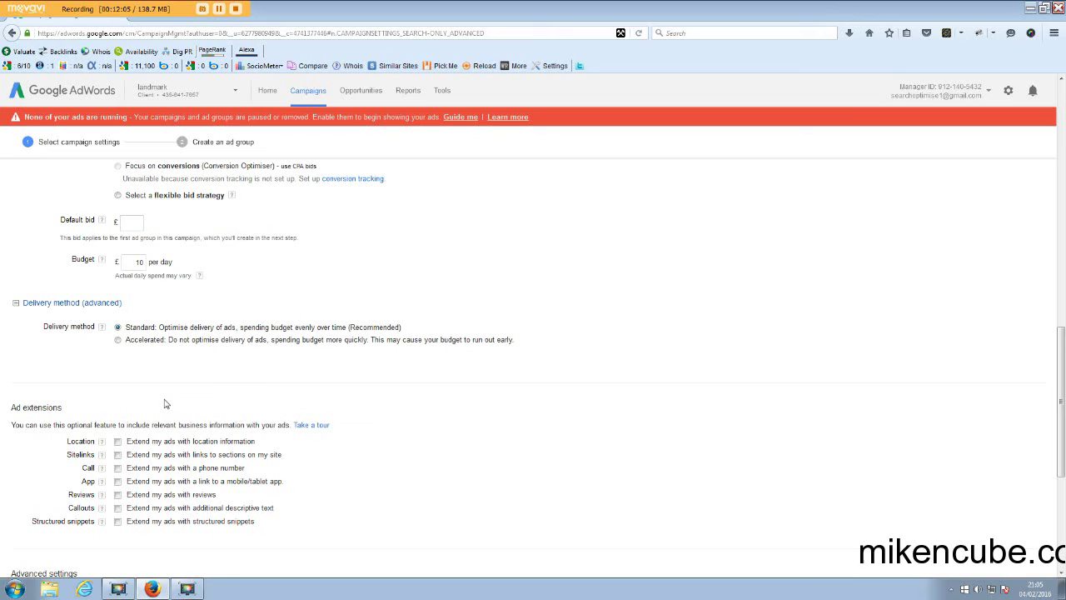
Try extending the ads with location information, and turn that ad extension off again
scroll(188, 385, down, 2)
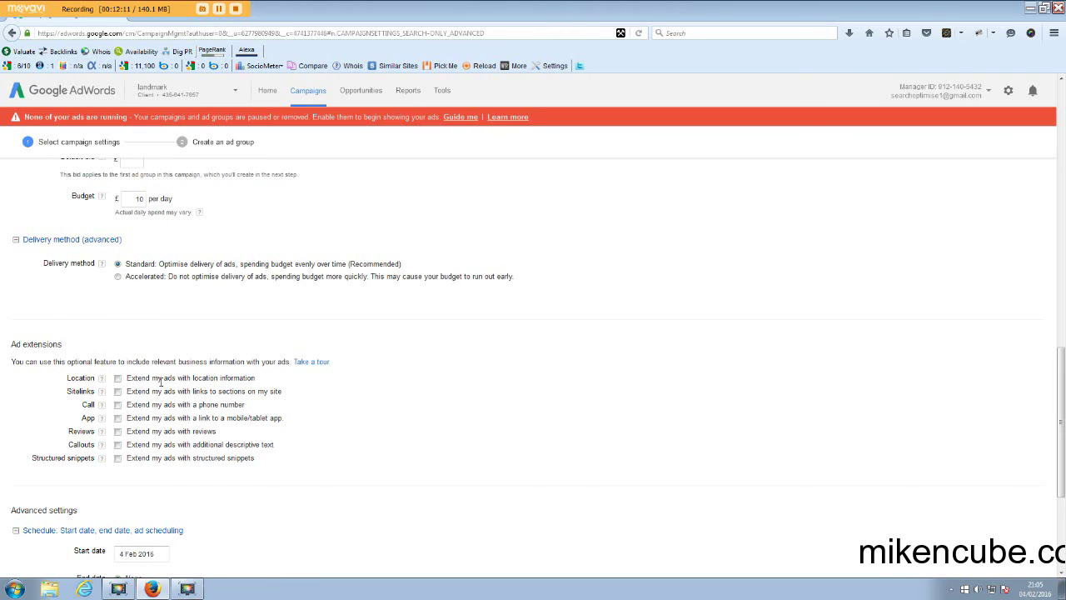
click(118, 379)
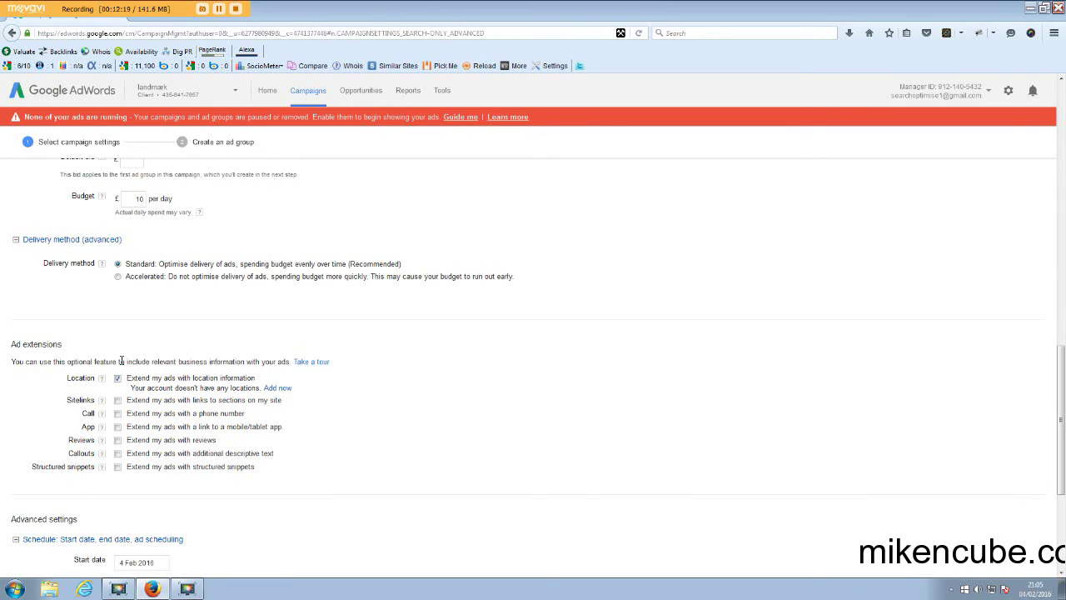
scroll(41, 398, down, 1)
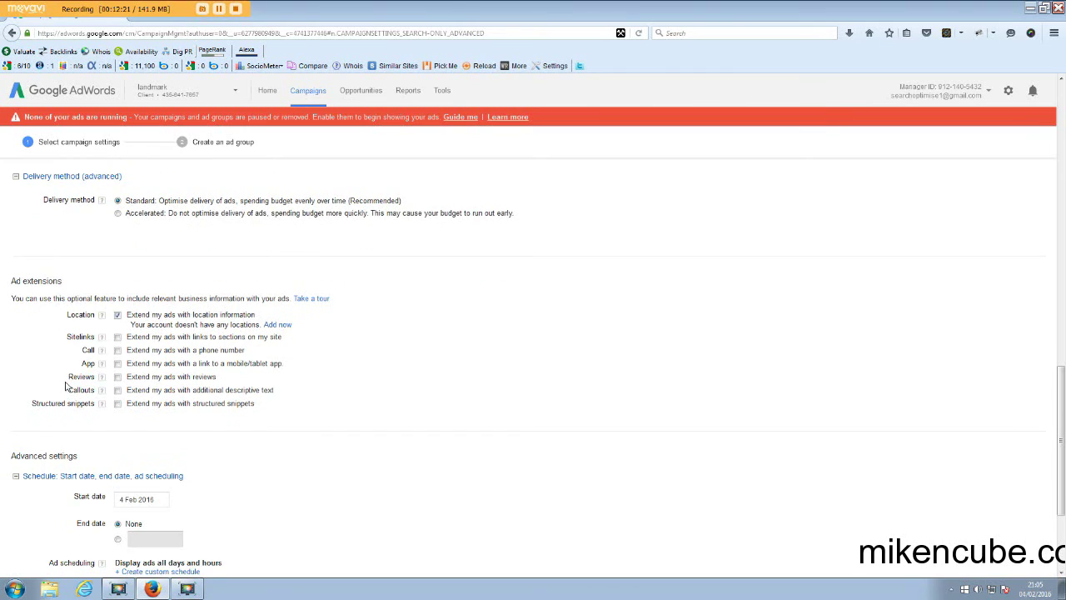
click(117, 316)
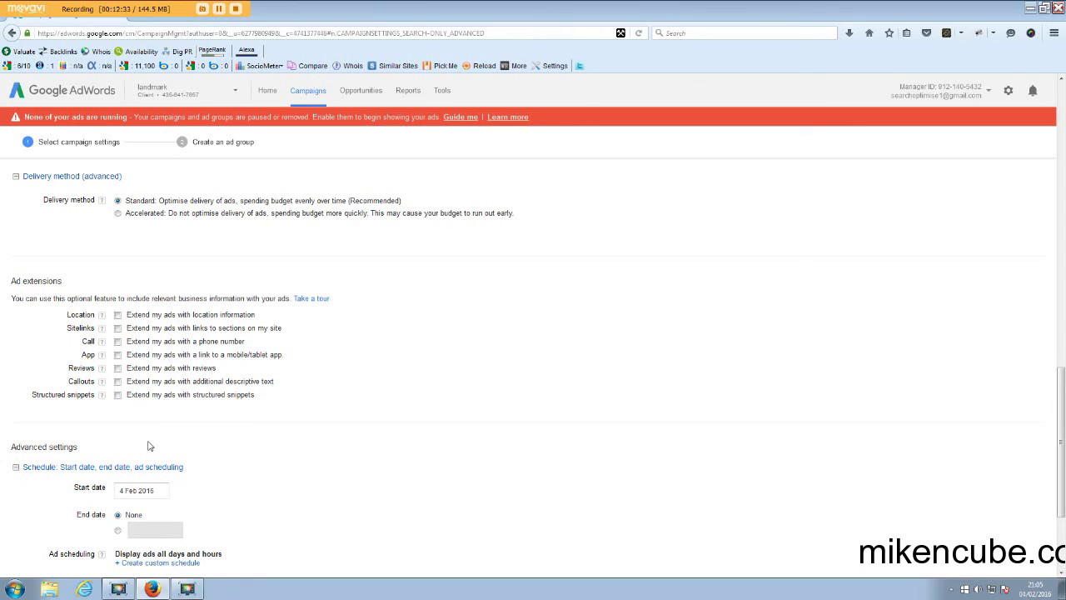
Expand the advanced schedule settings and select the specific end date option instead of None, leaving the date blank
scroll(150, 446, down, 3)
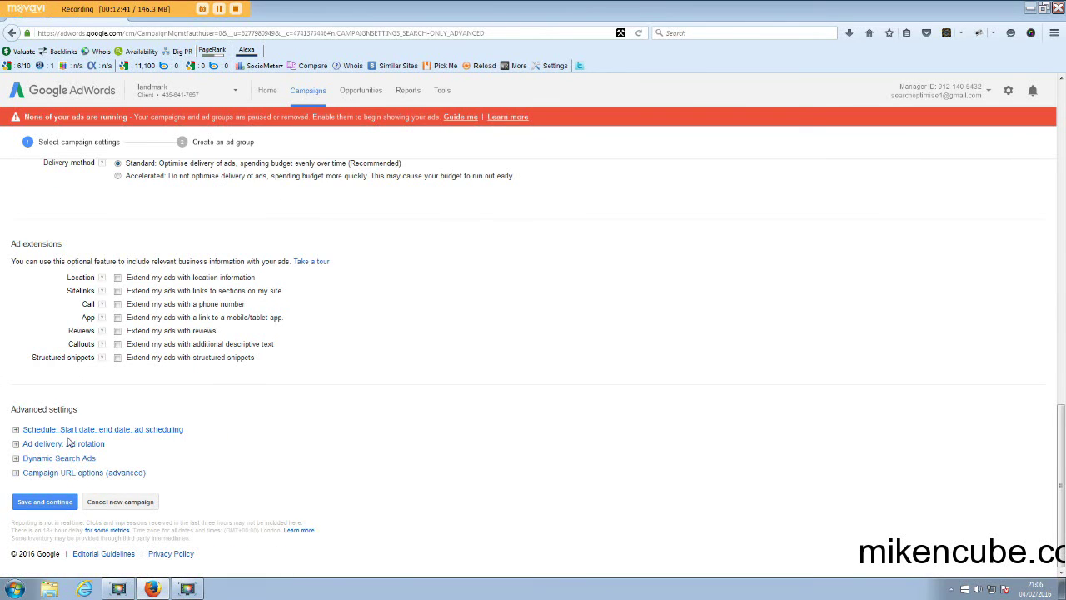
click(70, 435)
scroll(137, 400, down, 3)
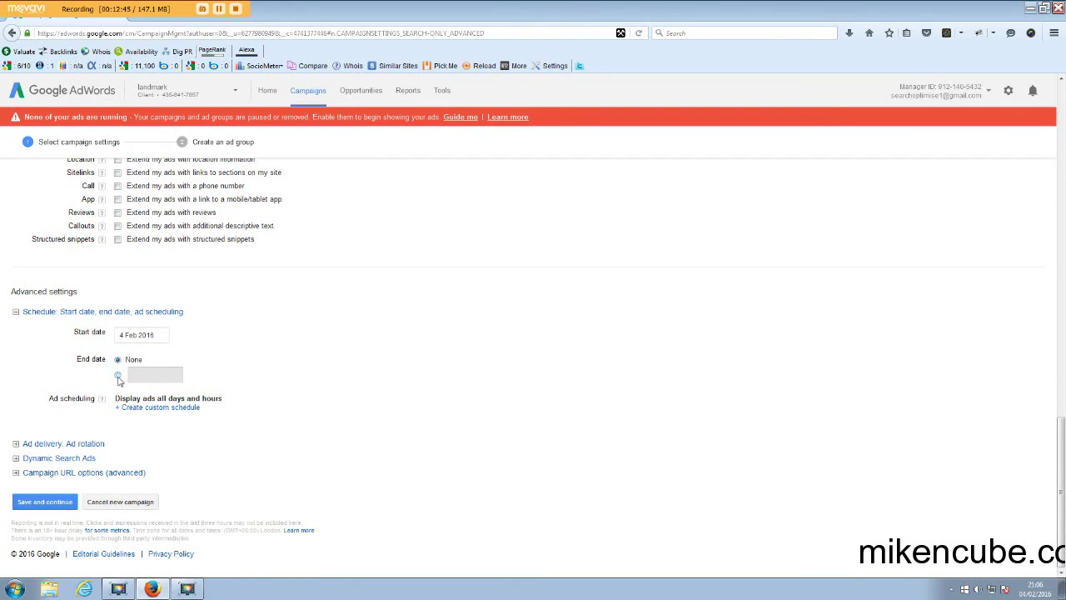
click(118, 377)
click(137, 376)
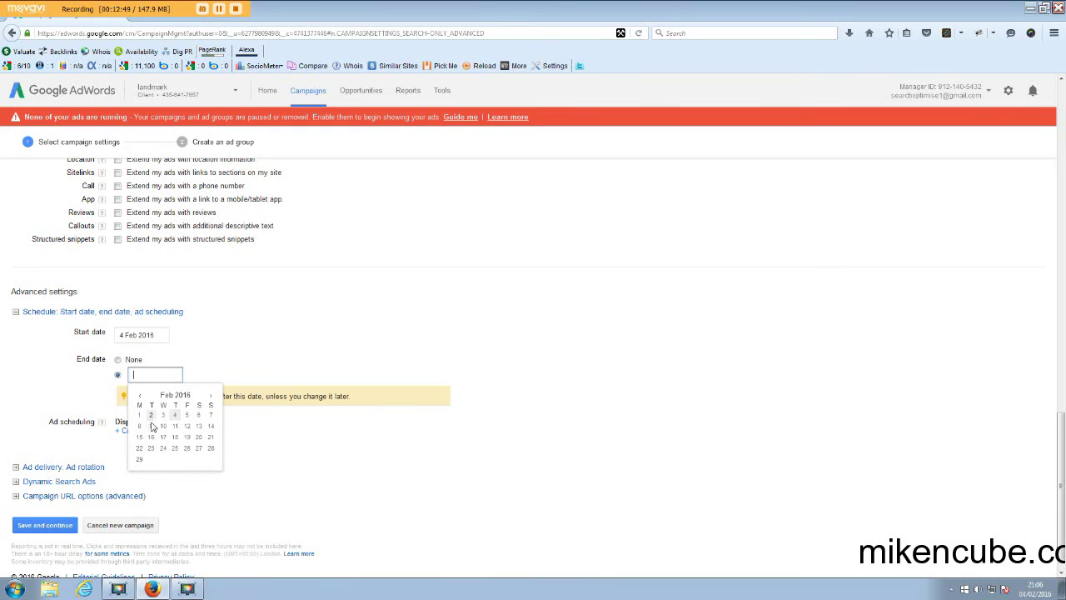
click(216, 357)
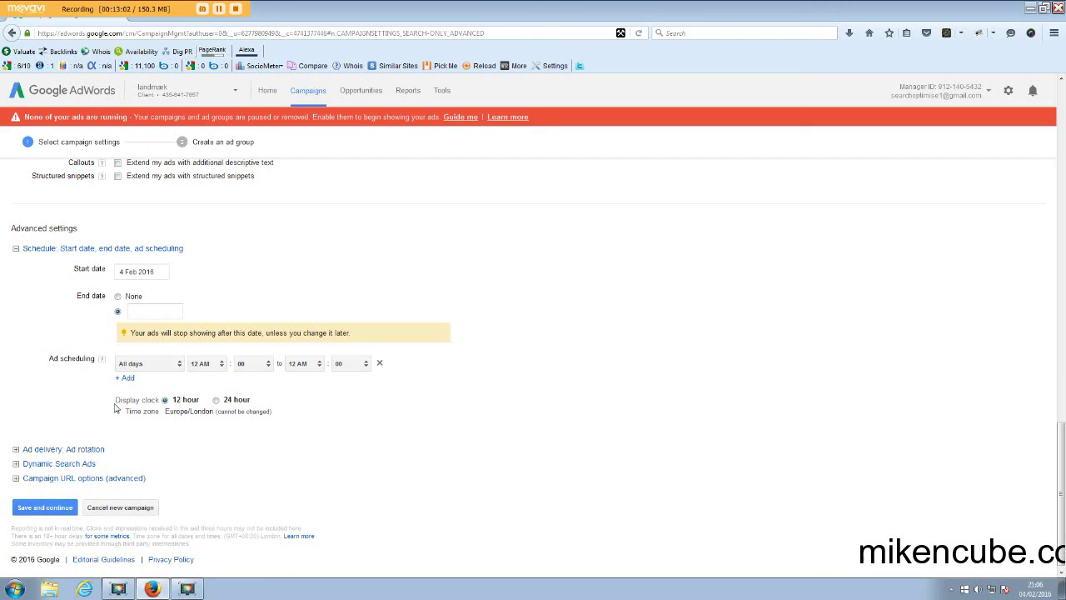
Create a custom ad schedule with one row for Monday starting at 4 AM and a second row for Tuesday
click(176, 366)
click(171, 380)
click(178, 366)
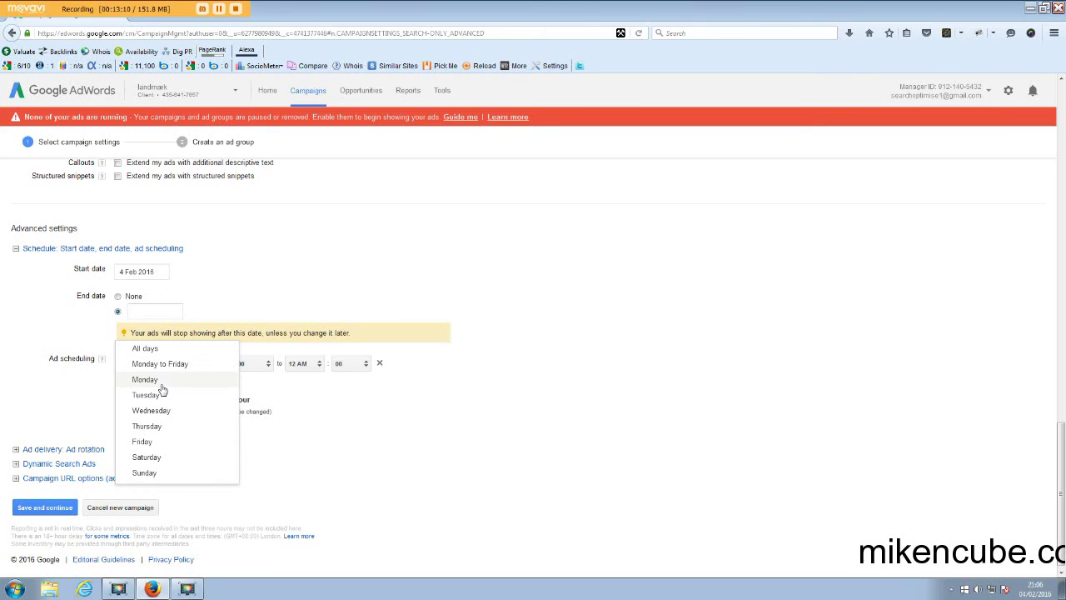
click(151, 383)
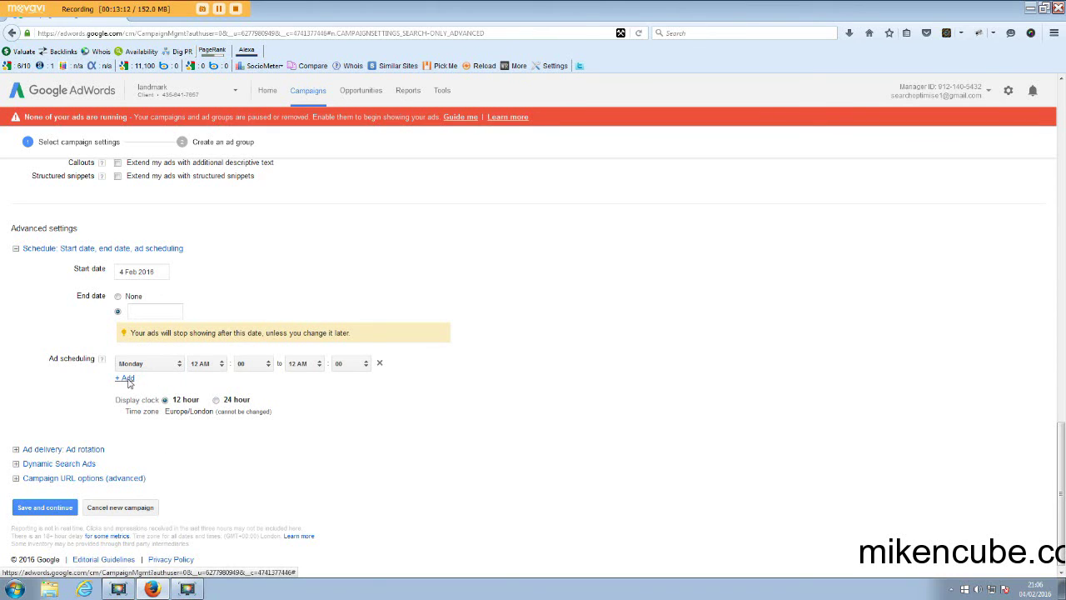
click(126, 378)
click(171, 385)
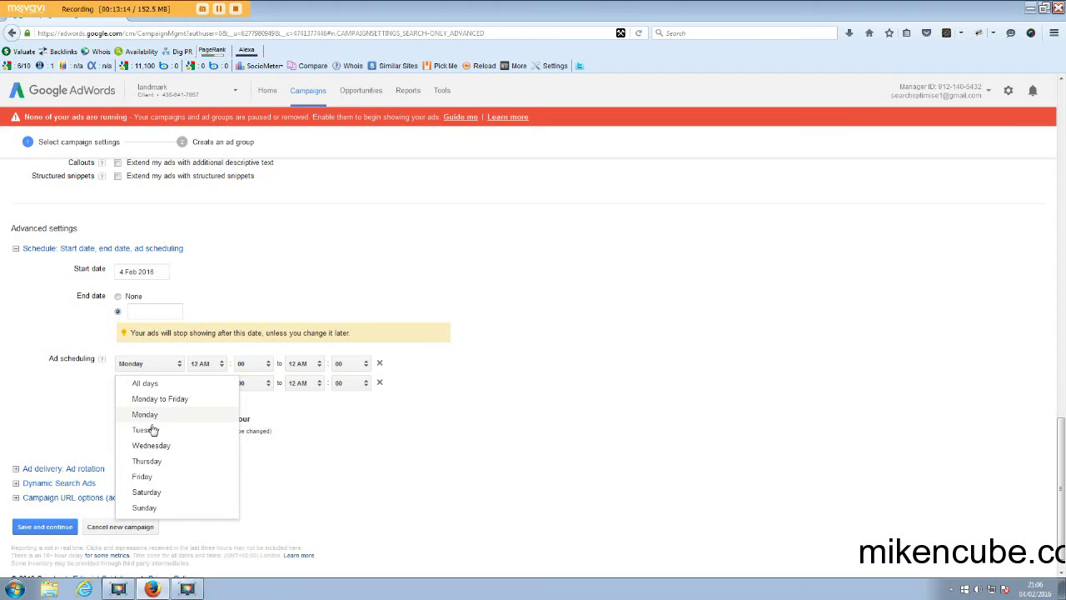
click(146, 429)
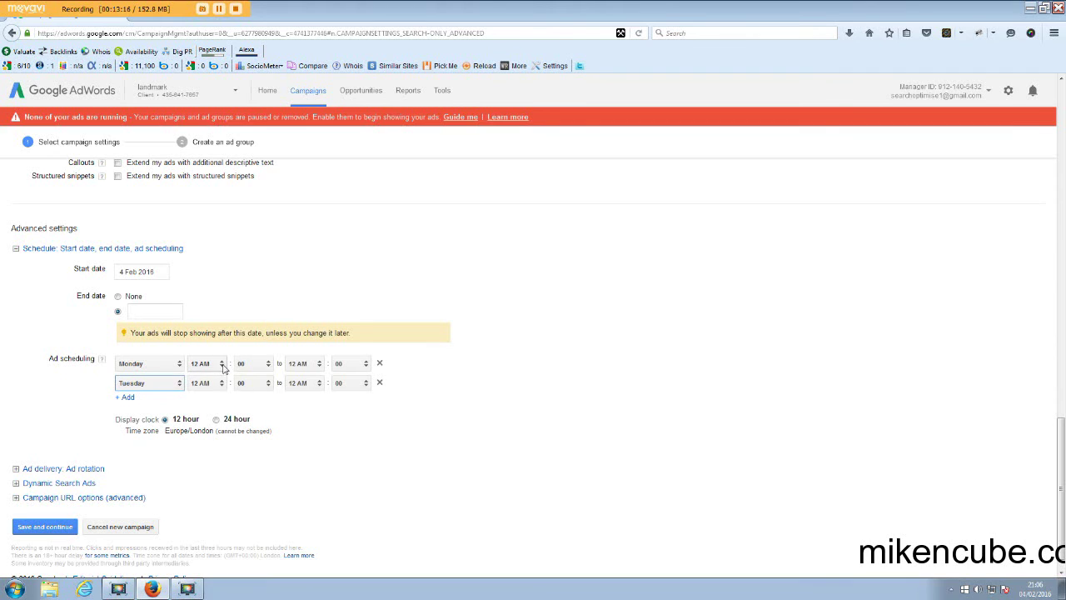
click(223, 368)
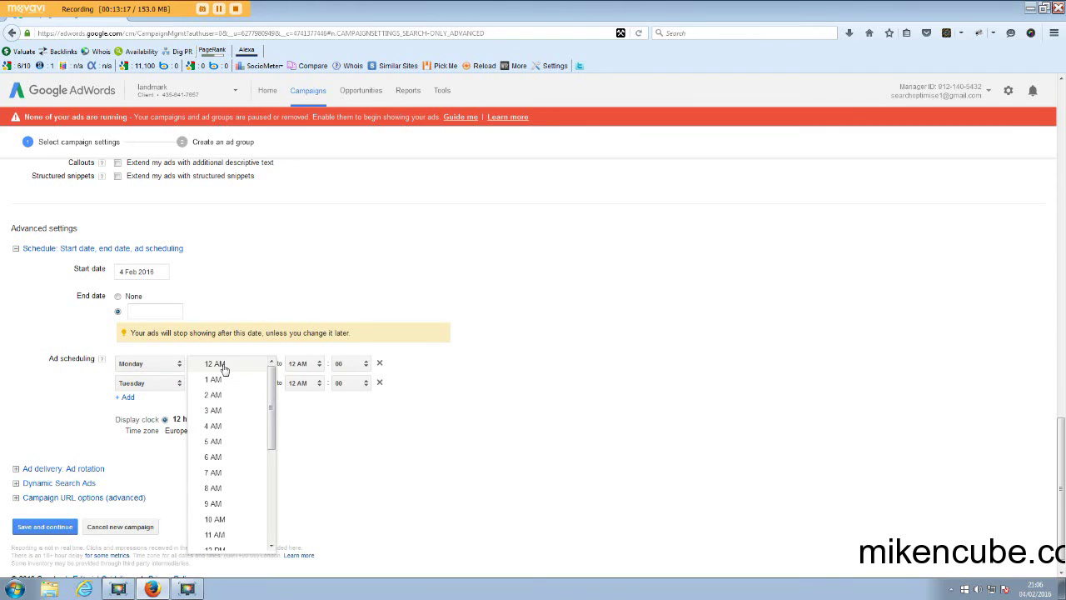
click(218, 427)
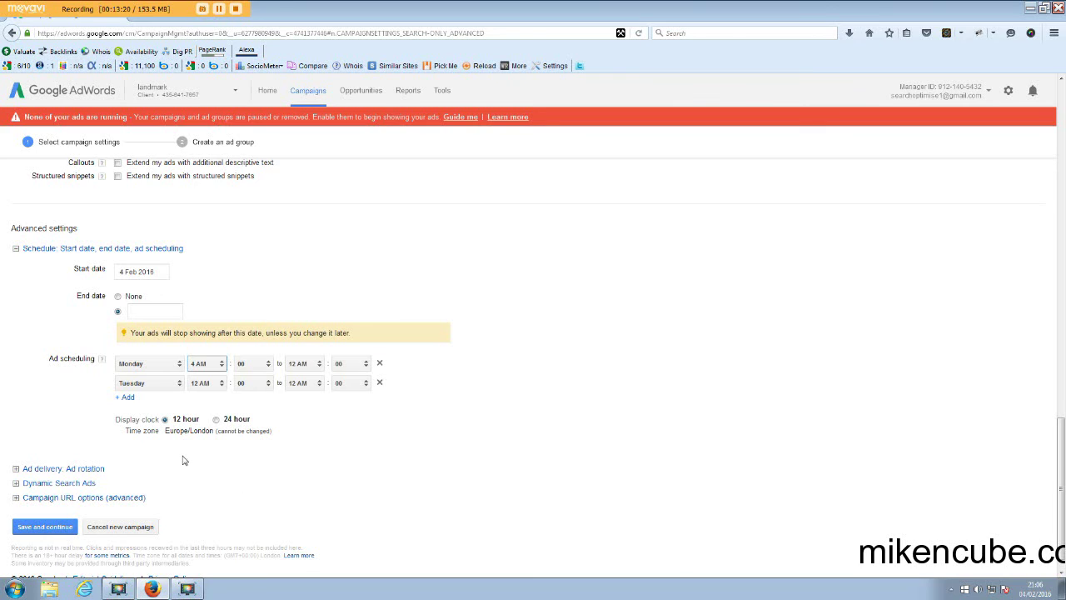
Set the campaign's target location to United Kingdom
scroll(185, 471, down, 1)
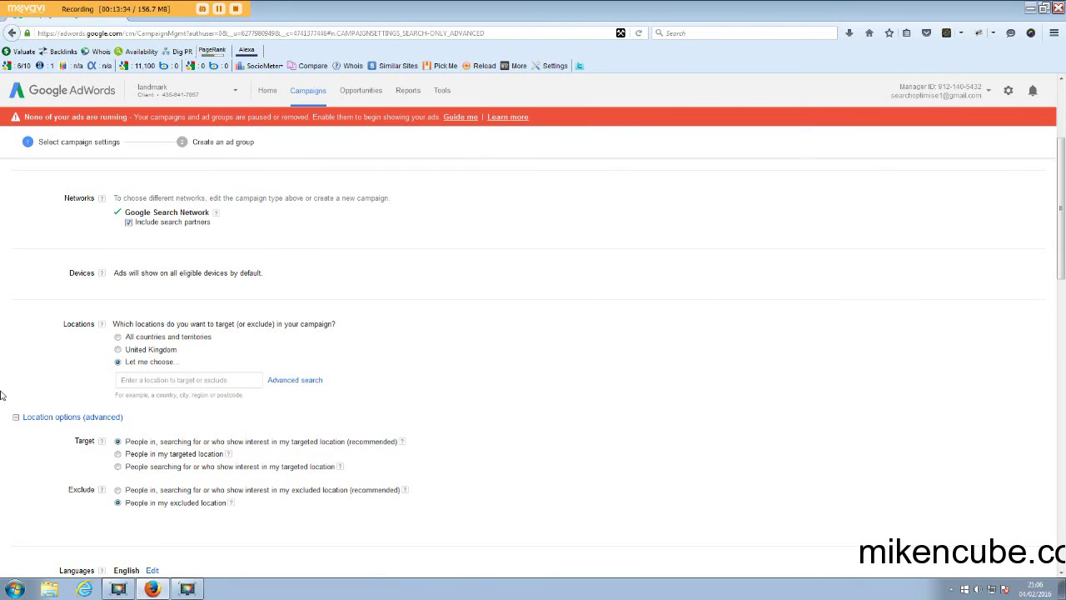
click(117, 349)
scroll(83, 386, up, 4)
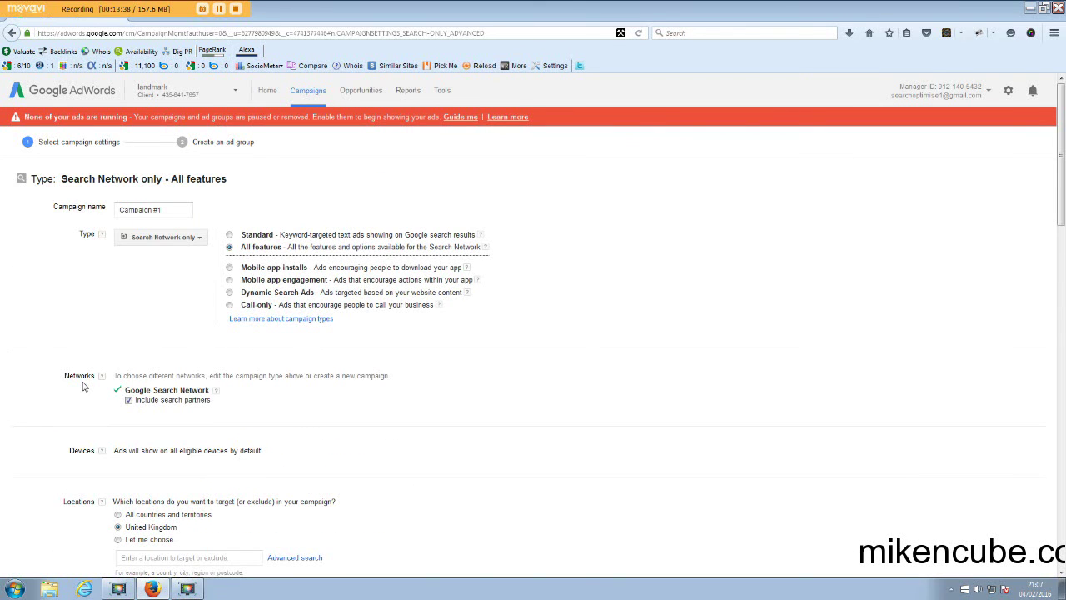
Review the campaign's location, language, bidding, budget and delivery settings, and view the help on location extensions
scroll(82, 385, down, 9)
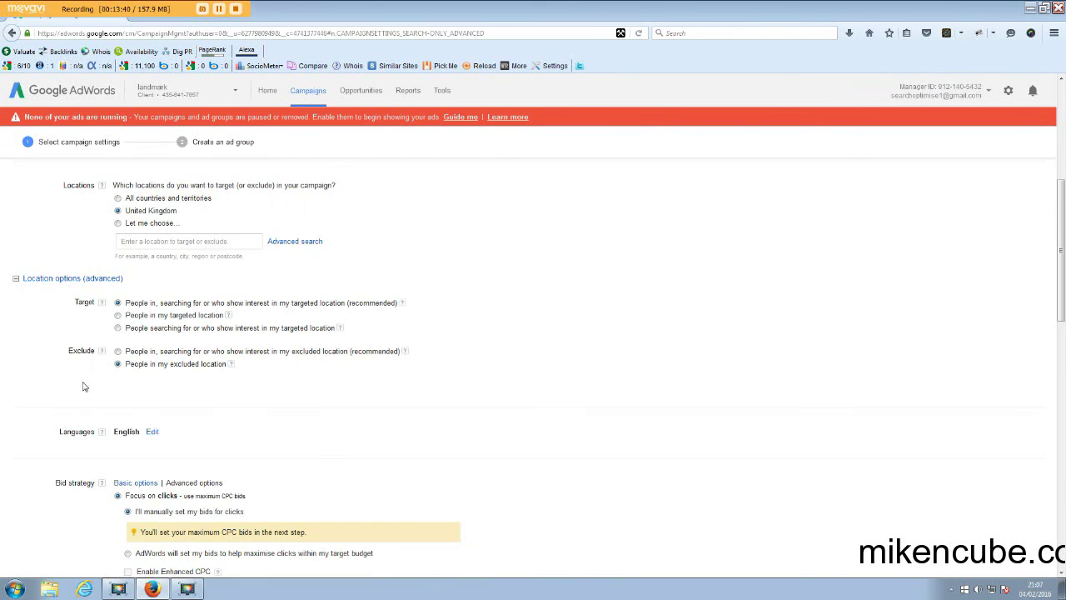
scroll(82, 385, down, 1)
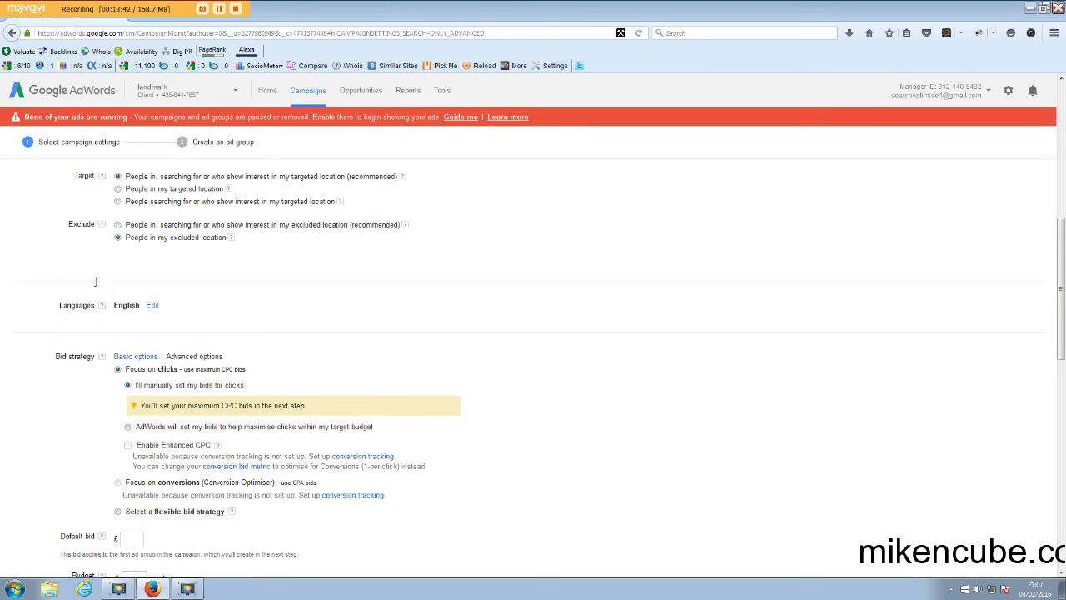
scroll(100, 443, down, 7)
click(101, 443)
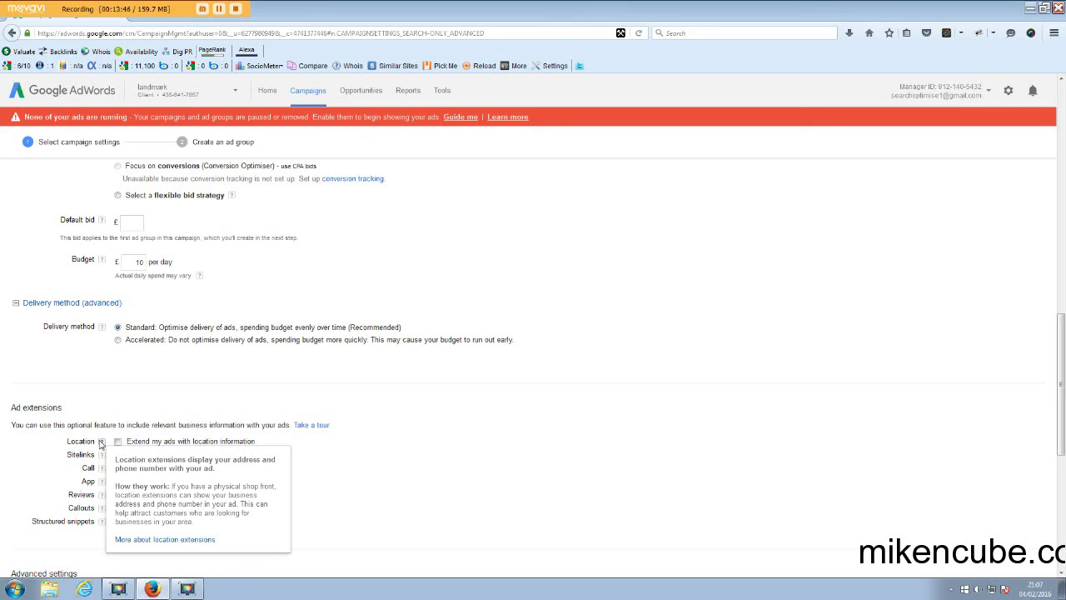
scroll(100, 443, up, 9)
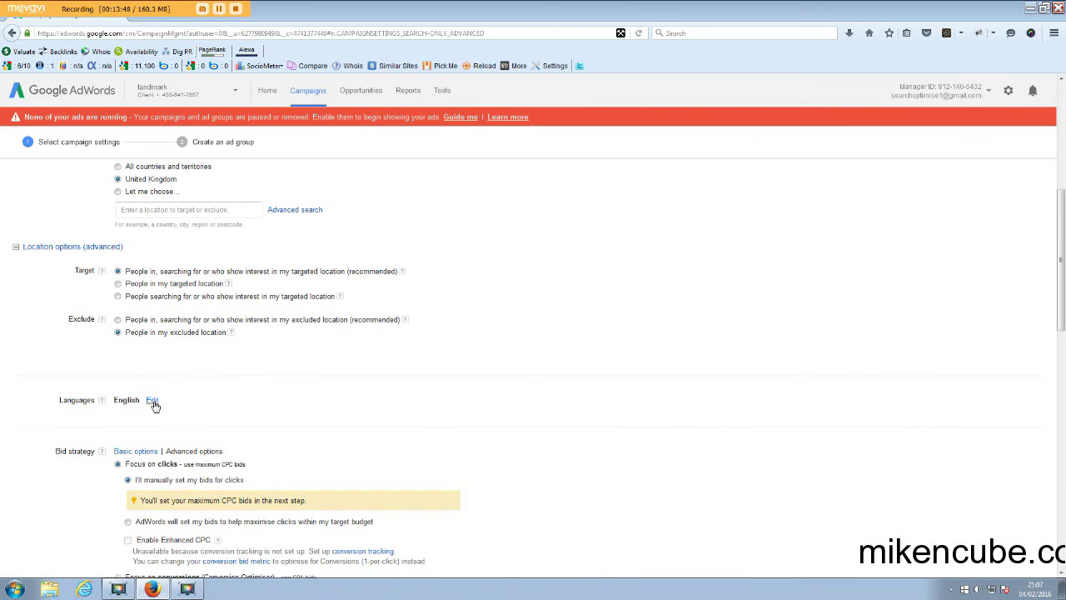
scroll(154, 406, down, 6)
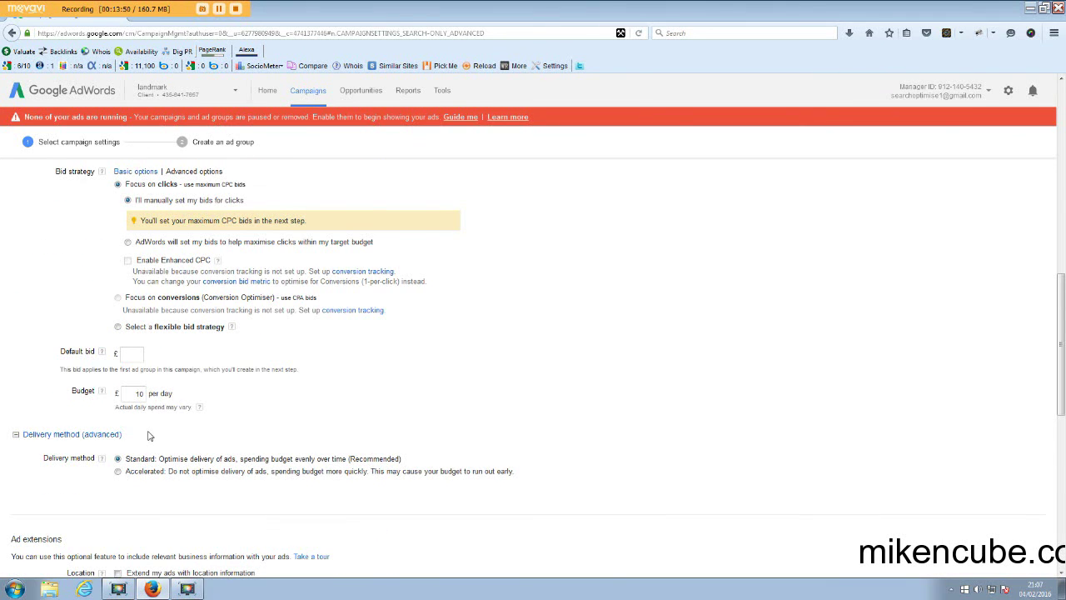
scroll(151, 435, up, 4)
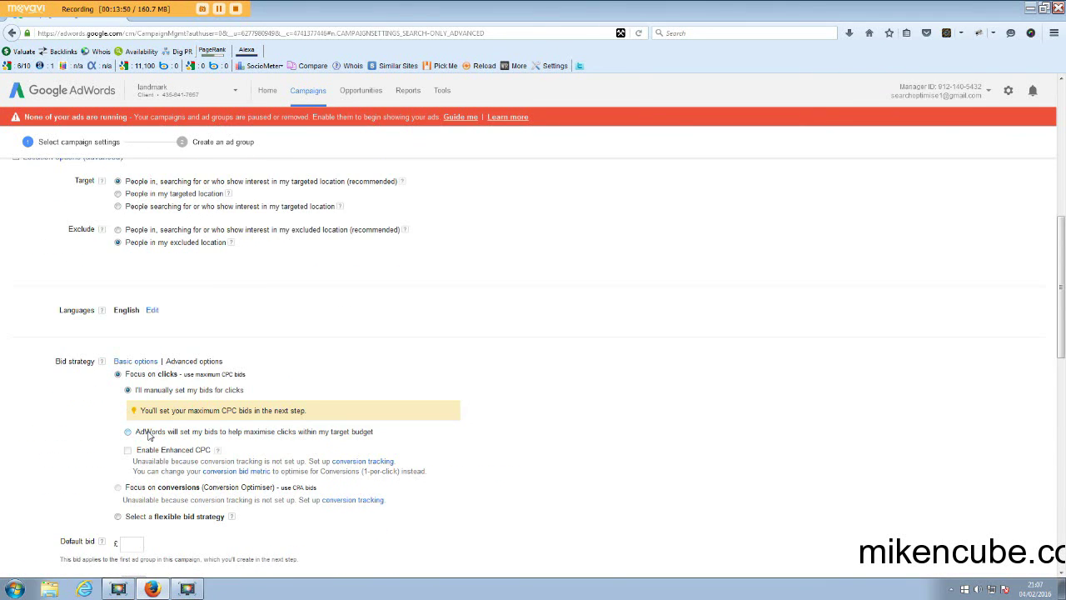
Open the campaign languages for editing and look through the available languages, keeping English selected
click(152, 310)
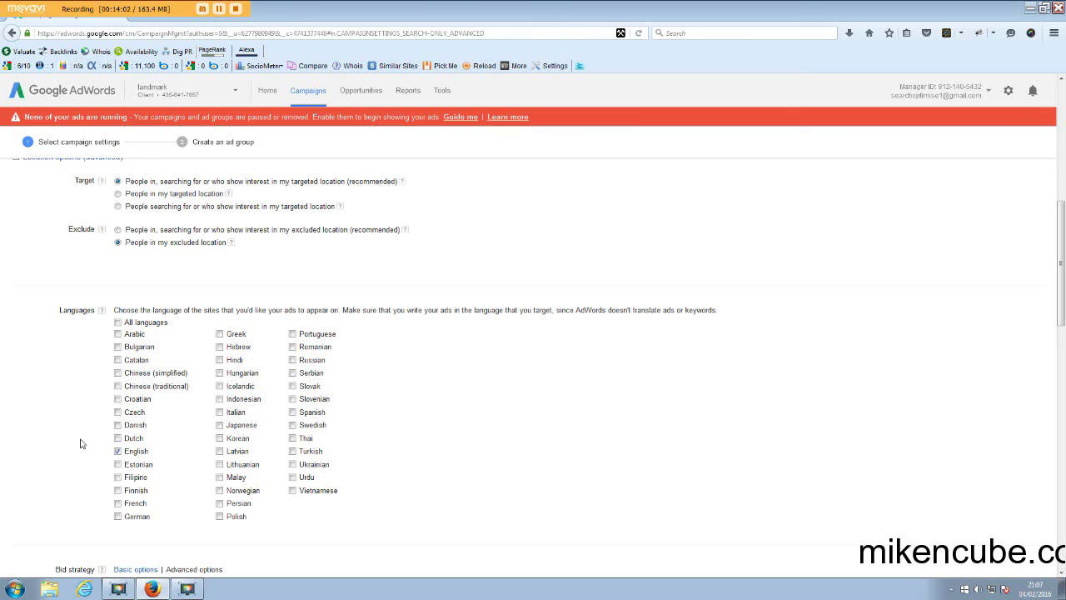
scroll(79, 444, down, 3)
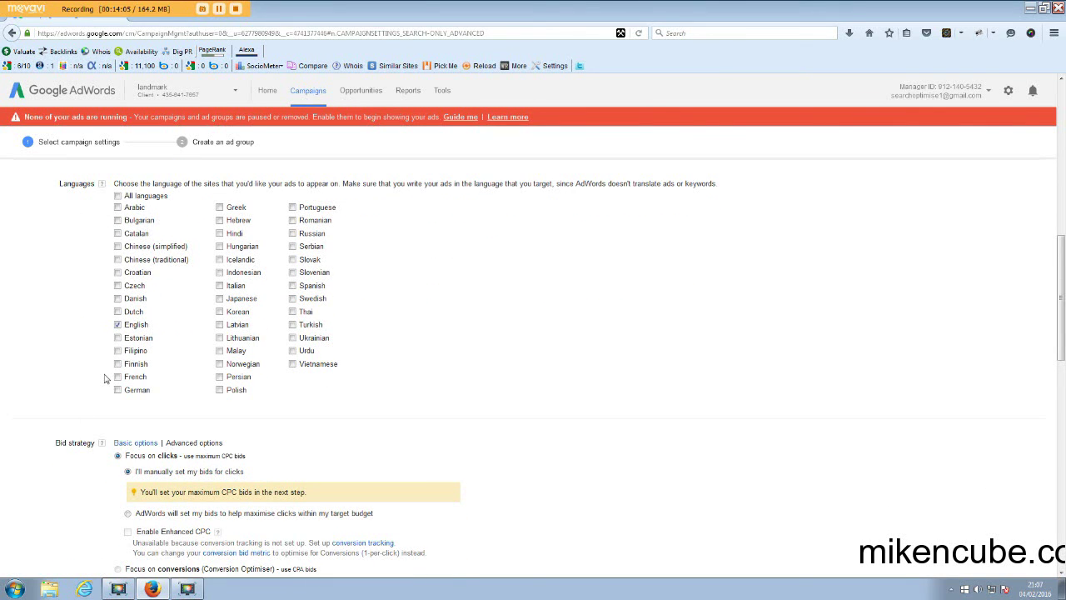
scroll(103, 375, up, 3)
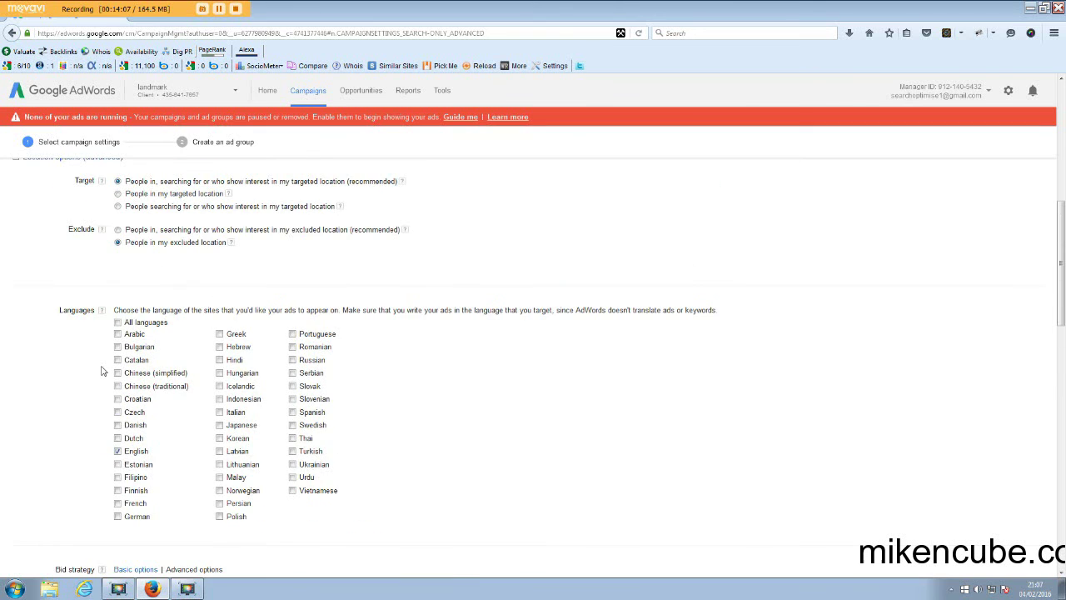
Try to save the campaign settings and continue to the ad group stage
scroll(95, 430, down, 14)
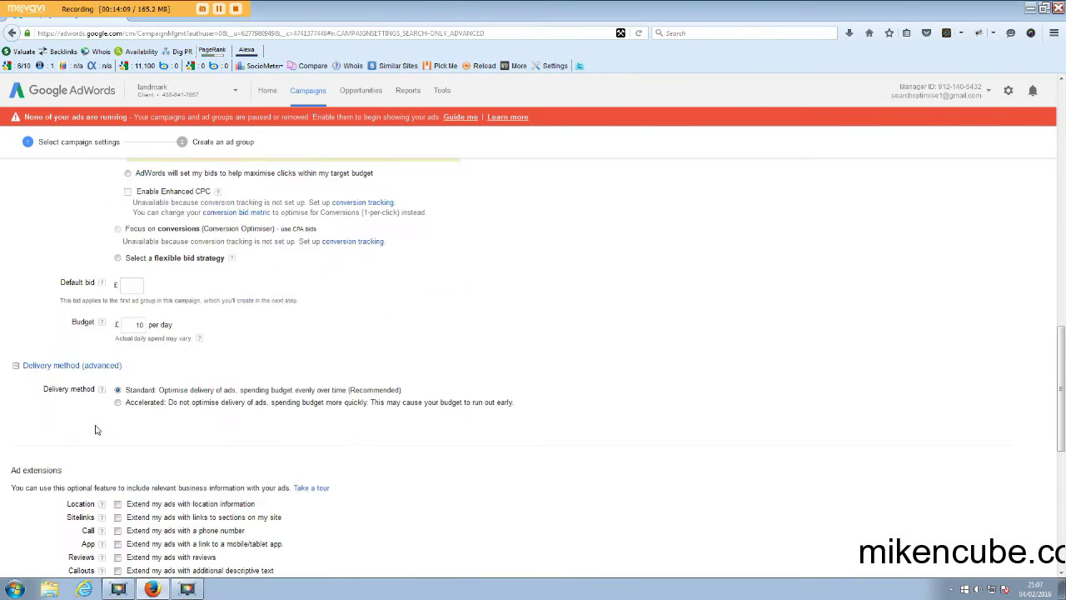
scroll(95, 430, down, 5)
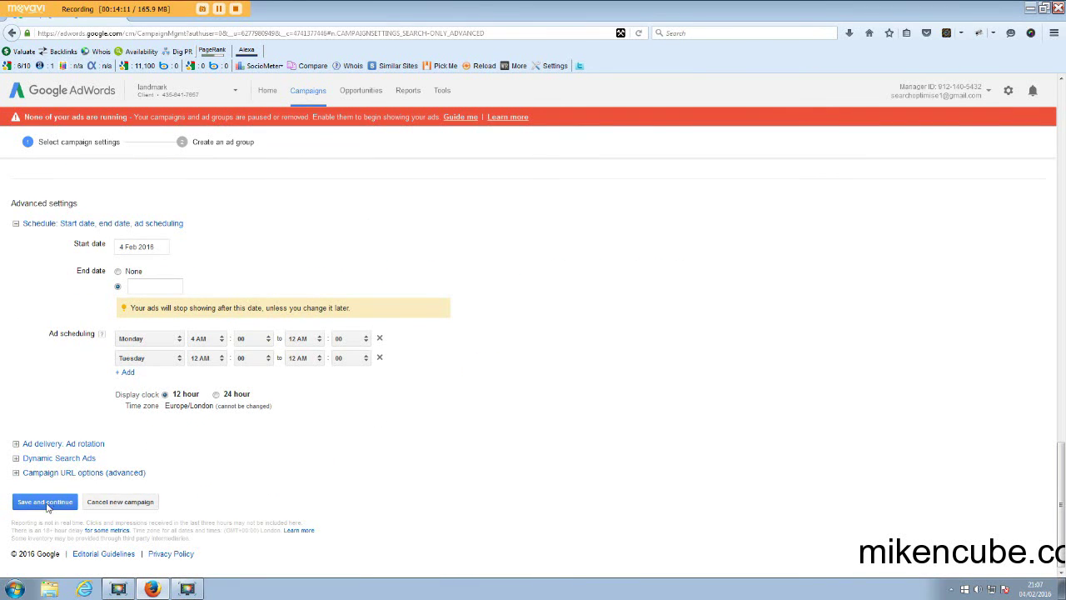
click(46, 503)
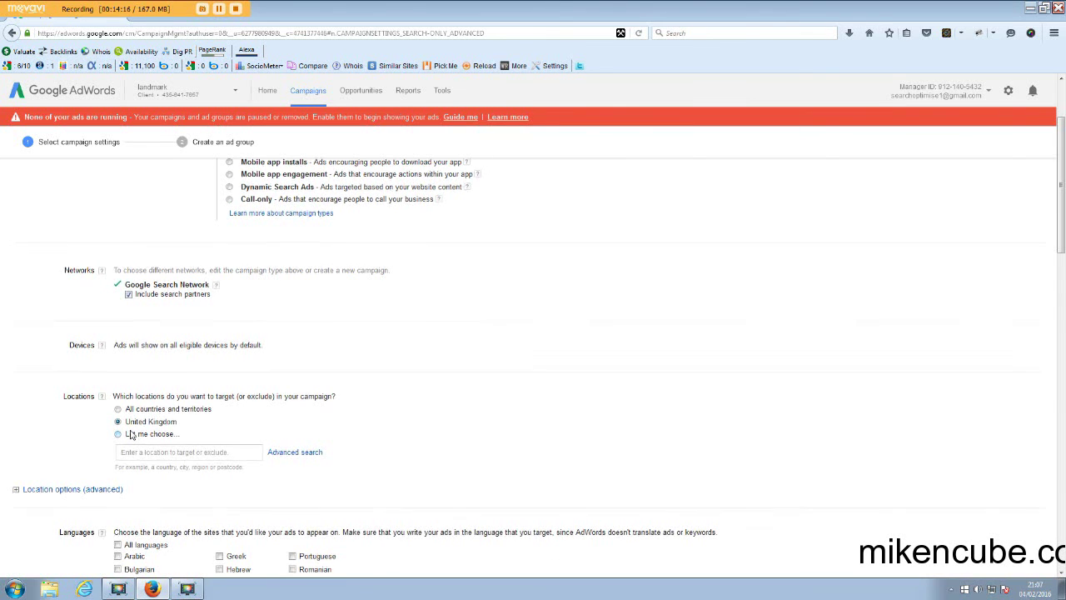
Set the campaign's end date to None, then save the settings and continue to ad group creation
scroll(131, 435, down, 10)
scroll(130, 429, down, 5)
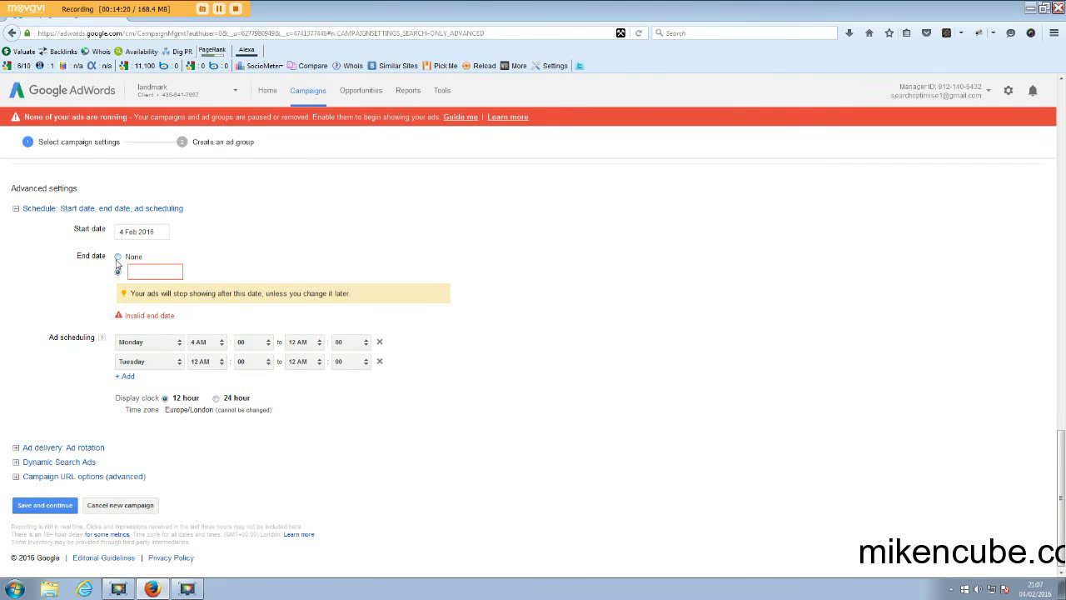
click(118, 257)
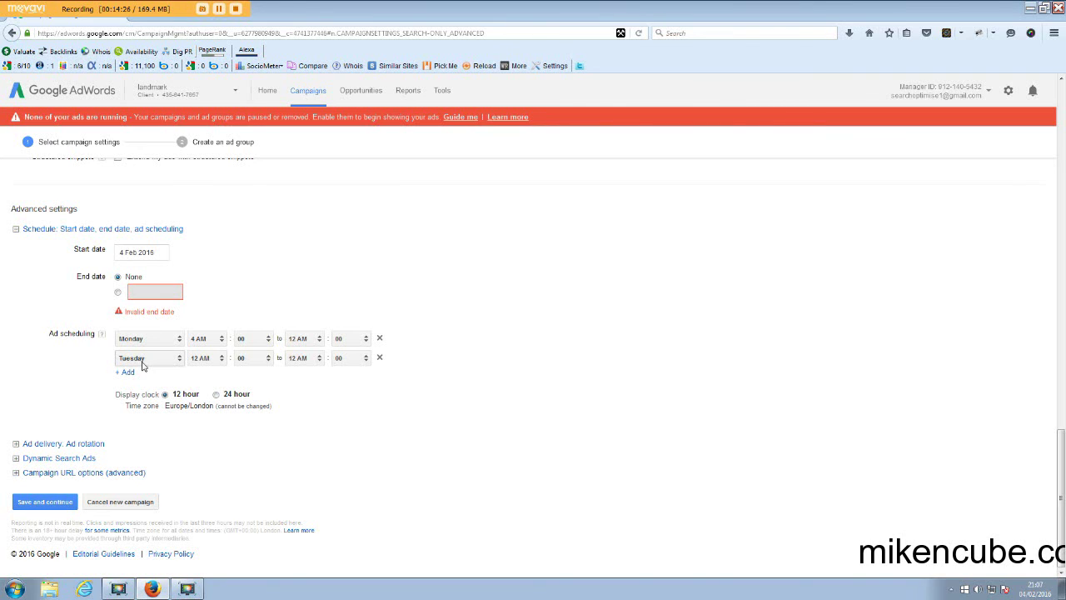
click(56, 500)
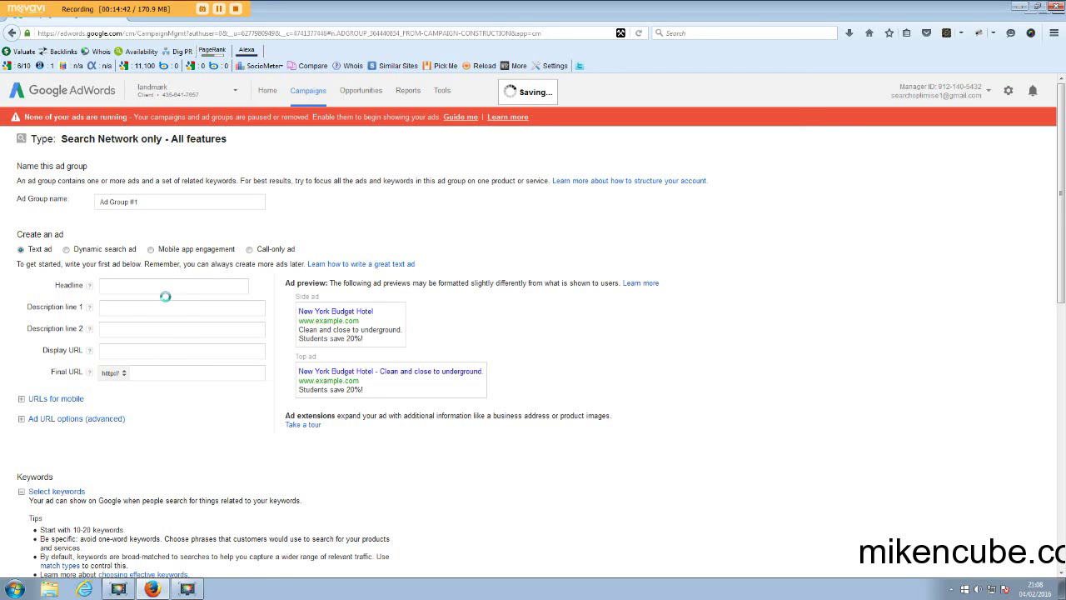
Look through the ad group page, covering the text ad fields, keywords, default bid and billing options
scroll(275, 361, down, 1)
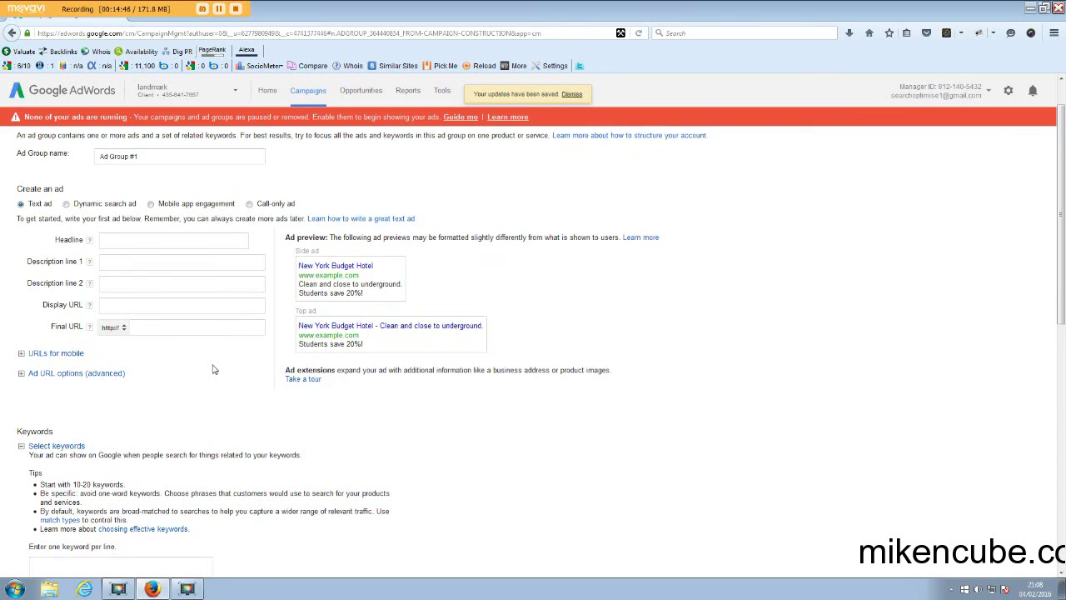
scroll(212, 369, up, 1)
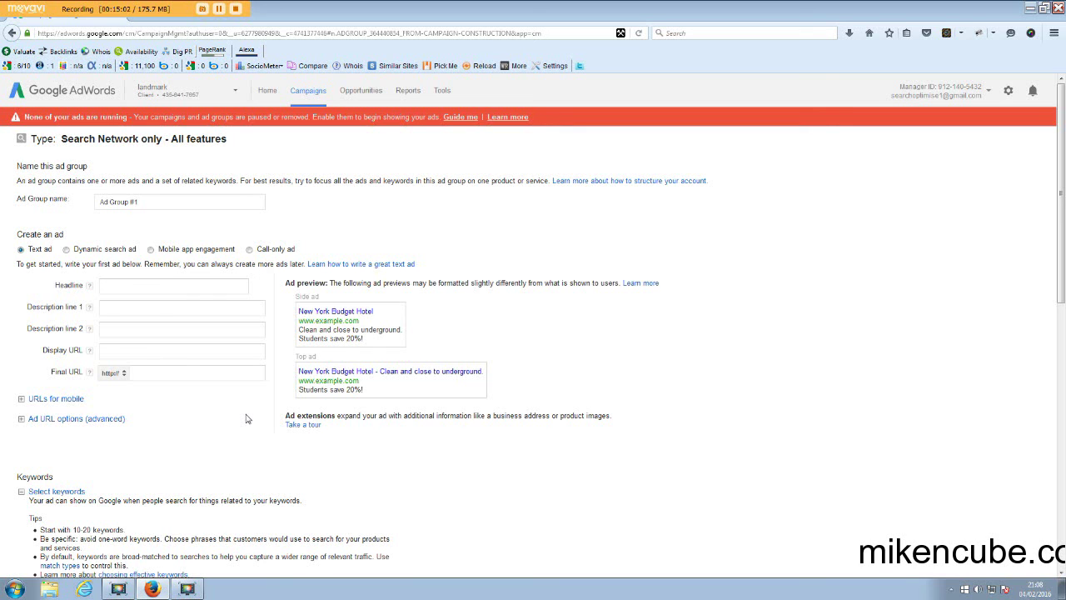
scroll(245, 418, down, 8)
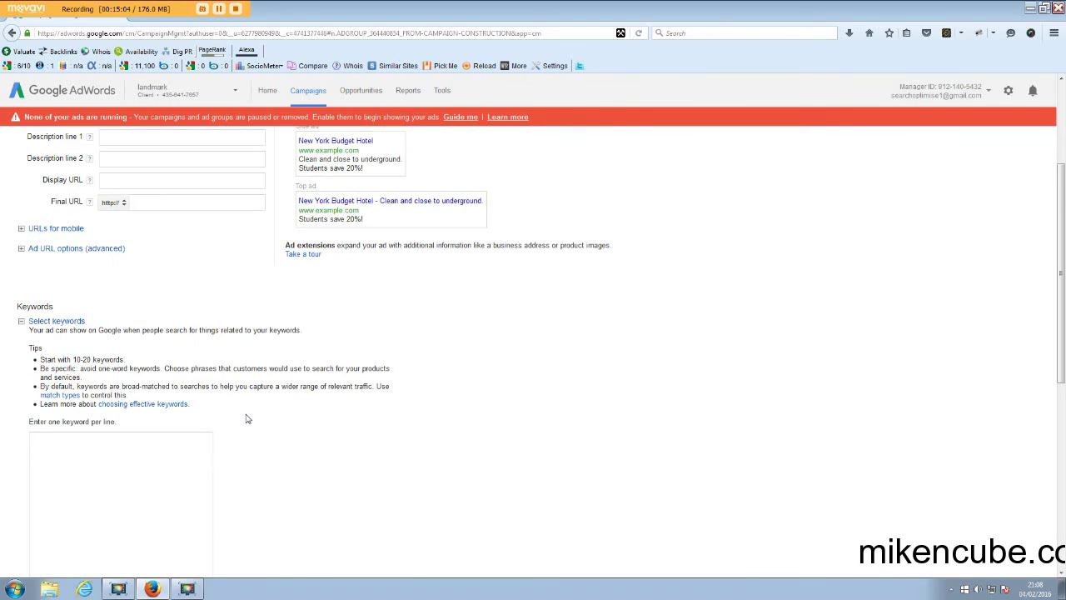
scroll(246, 418, down, 3)
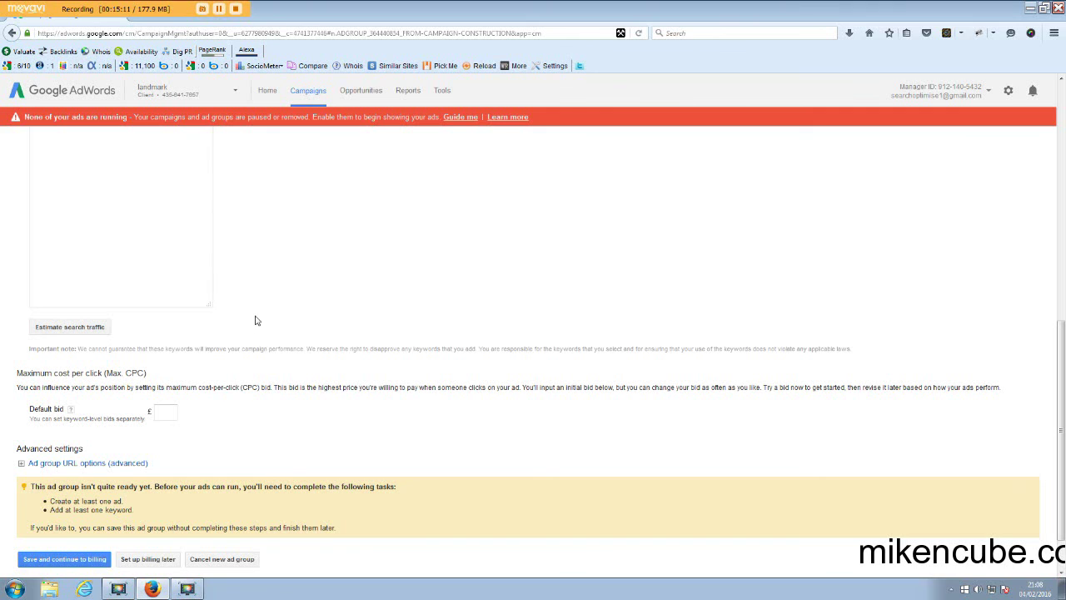
scroll(242, 400, down, 2)
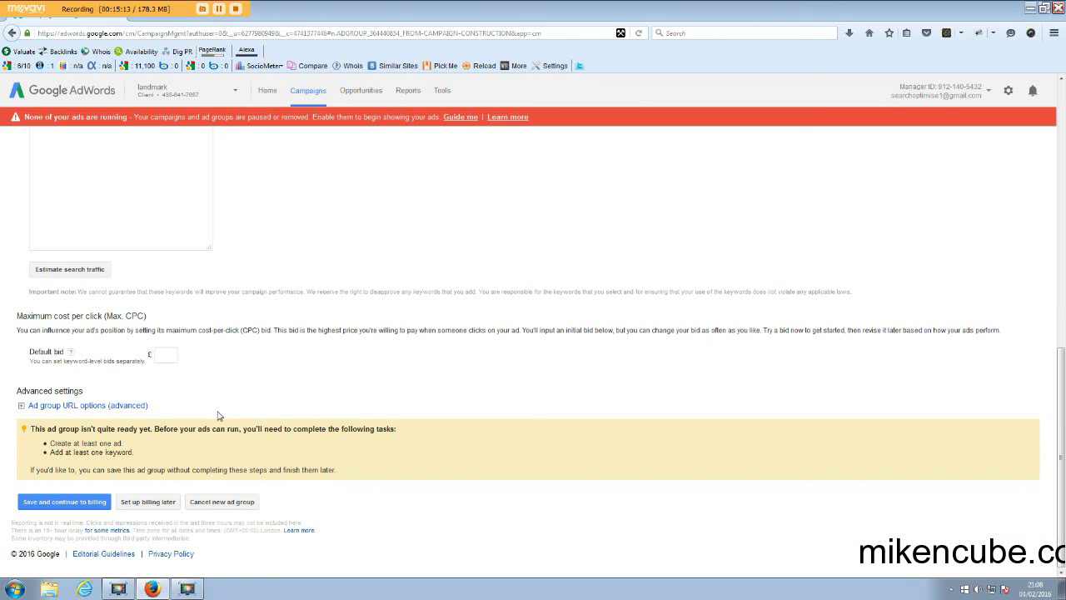